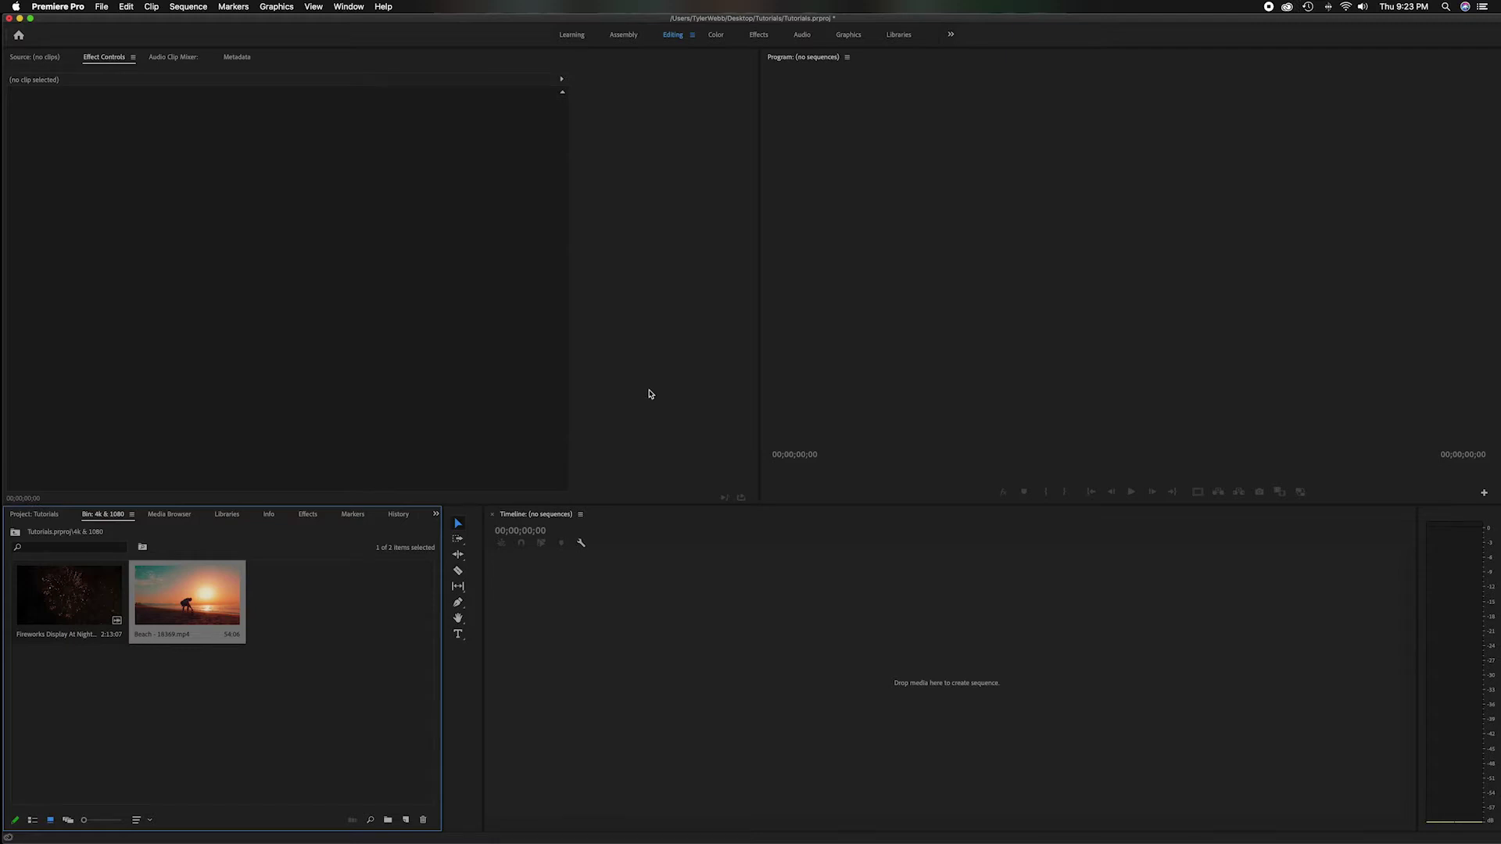
- Create a new sequence by dropping the 4K beach clip onto the empty Timeline
{"action": "left_click", "coordinate": [638, 527]}
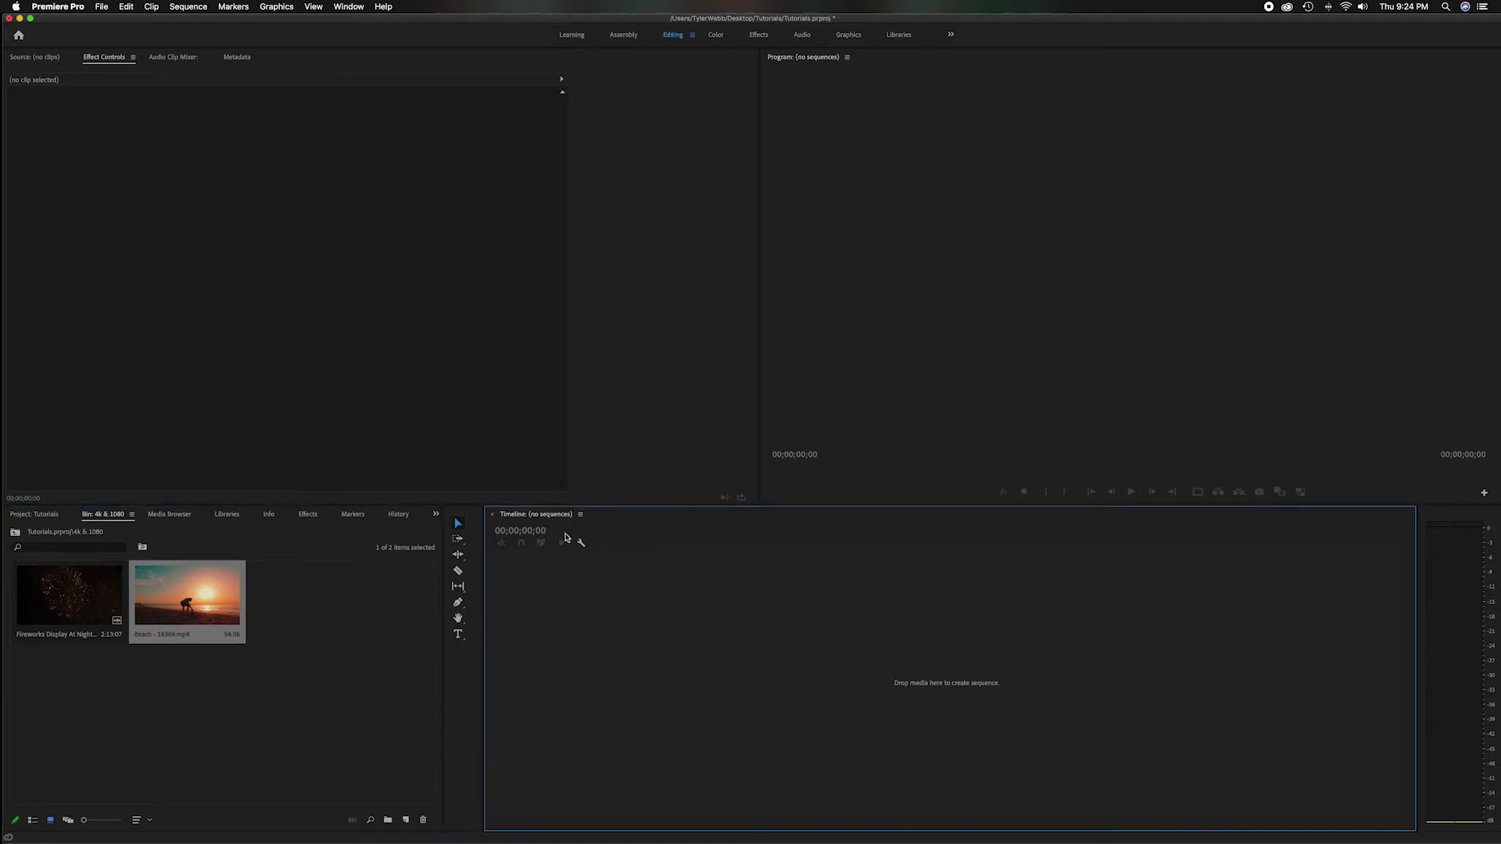
{"action": "left_click", "coordinate": [267, 677]}
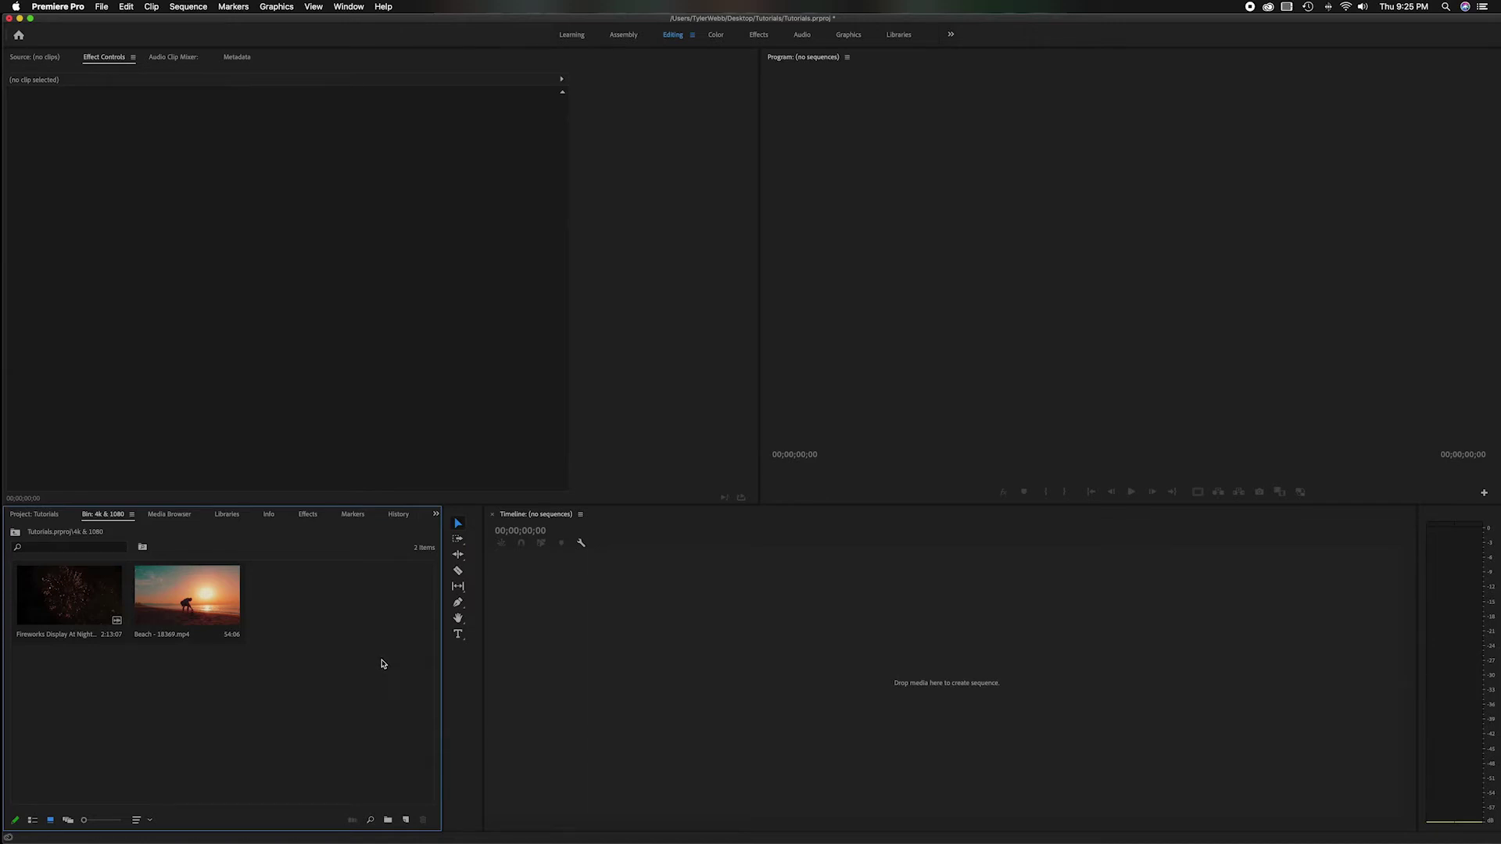
{"action": "mouse_move", "coordinate": [181, 639]}
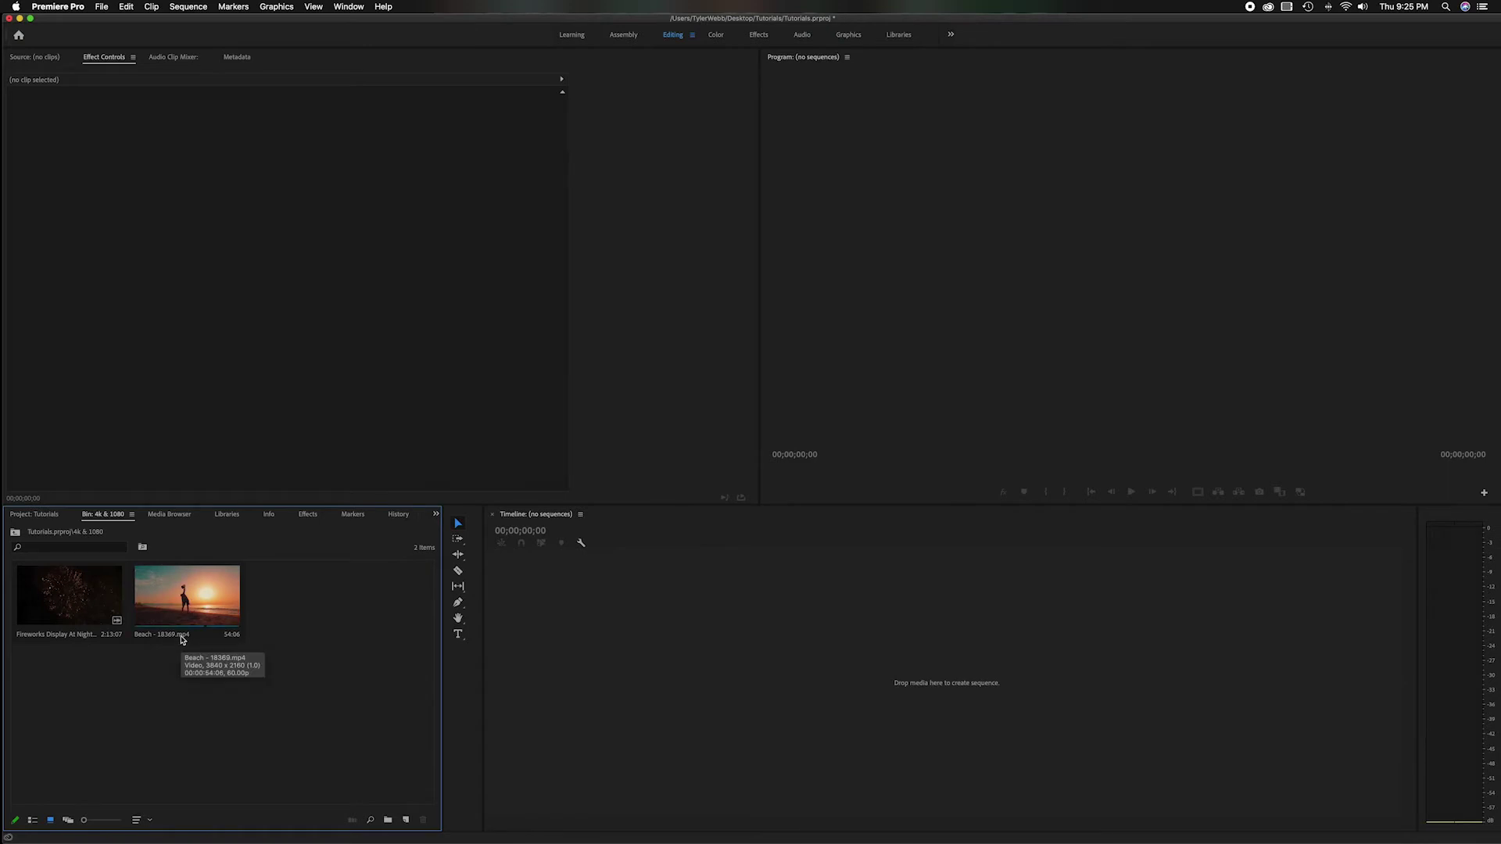
{"action": "left_click_drag", "start_coordinate": [174, 618], "coordinate": [558, 643]}
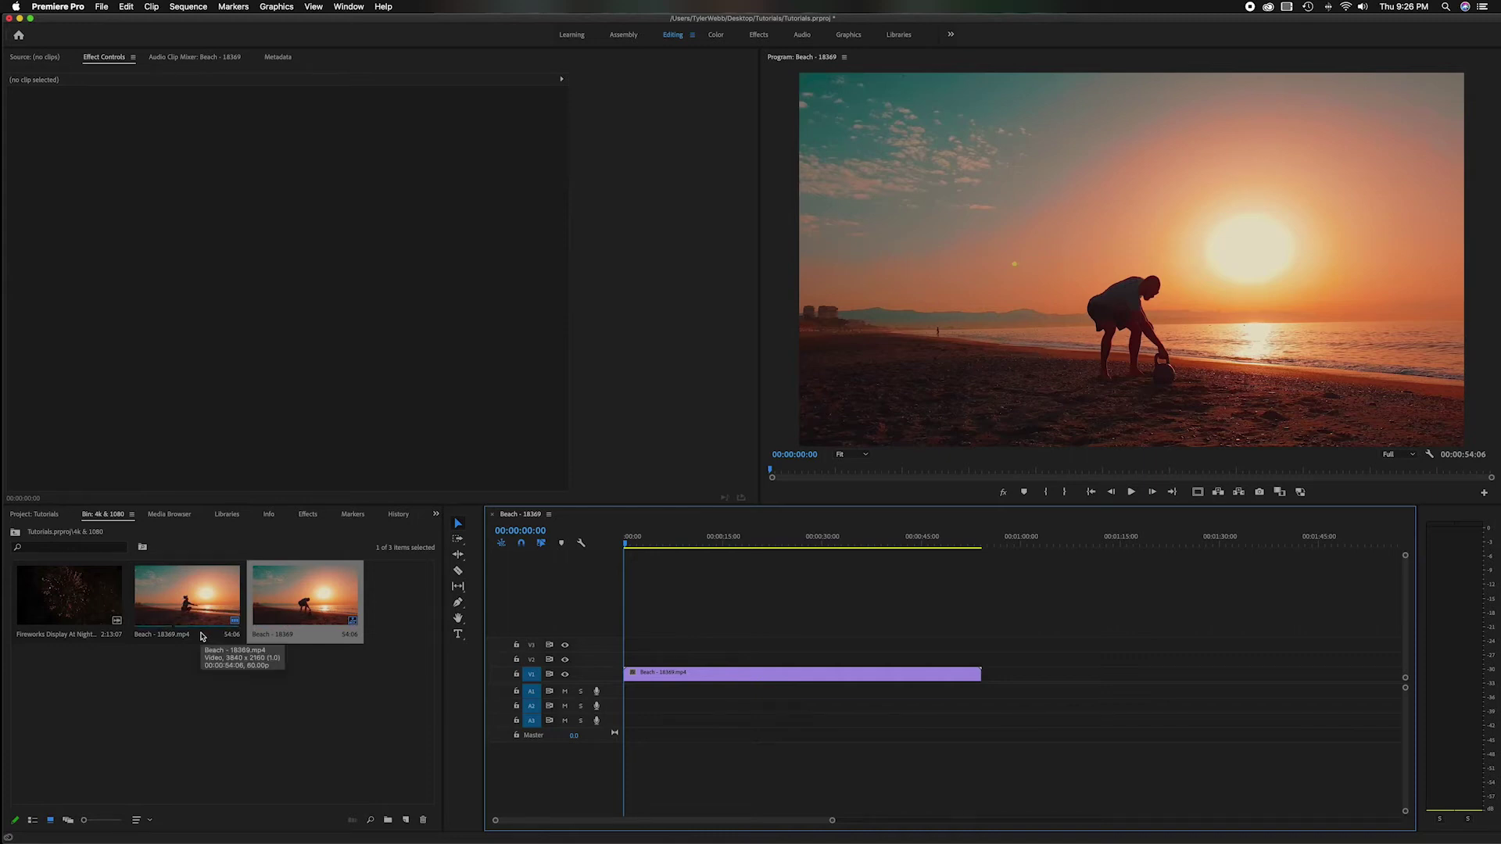
- Place the fireworks clip after the beach clip on V1 and scrub through it
{"action": "left_click", "coordinate": [179, 684]}
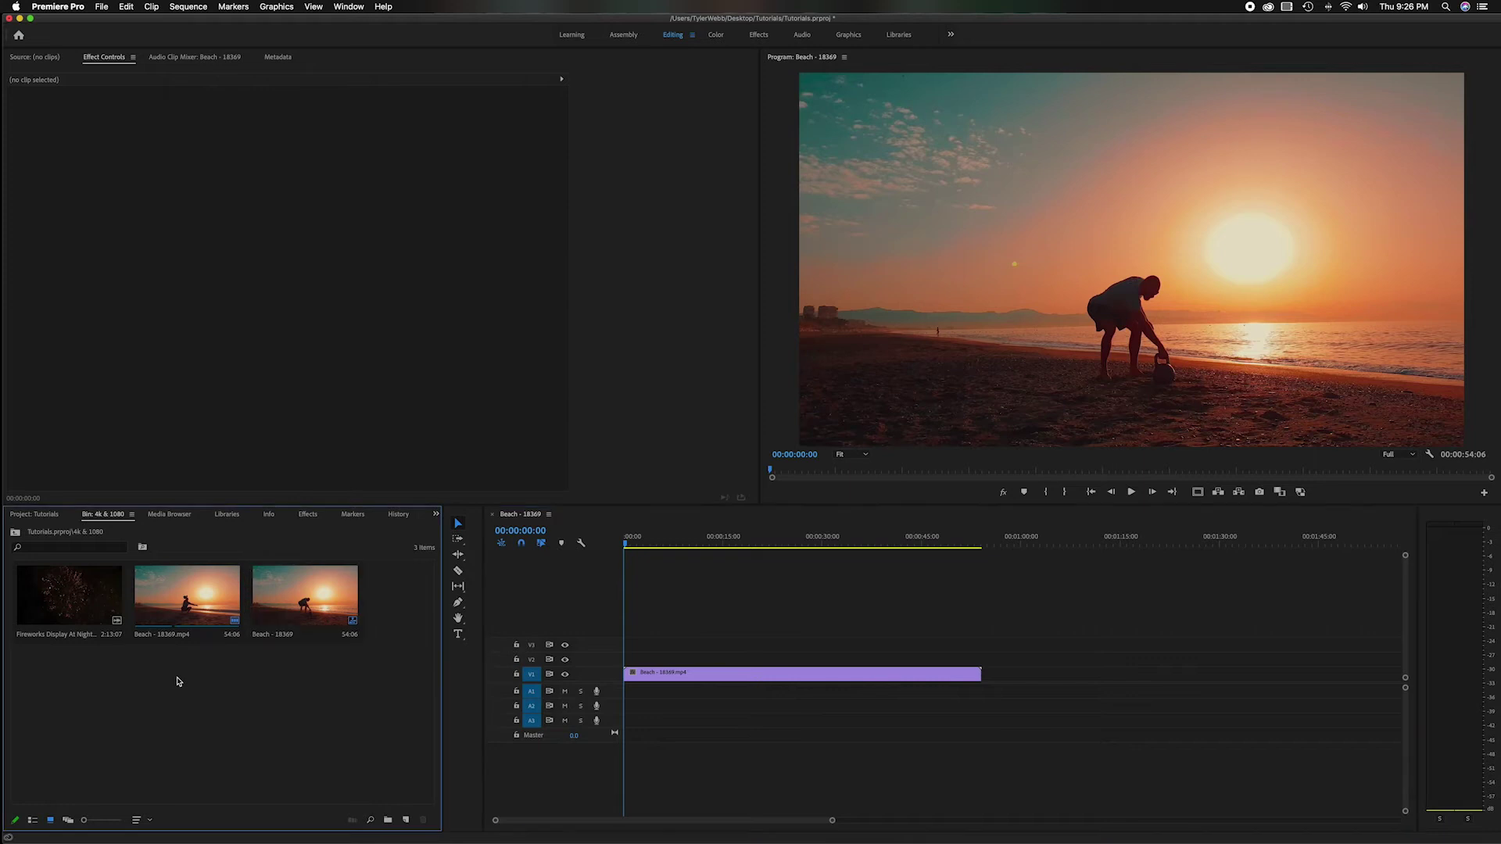
{"action": "left_click", "coordinate": [68, 630]}
{"action": "left_click_drag", "start_coordinate": [242, 760], "coordinate": [983, 684]}
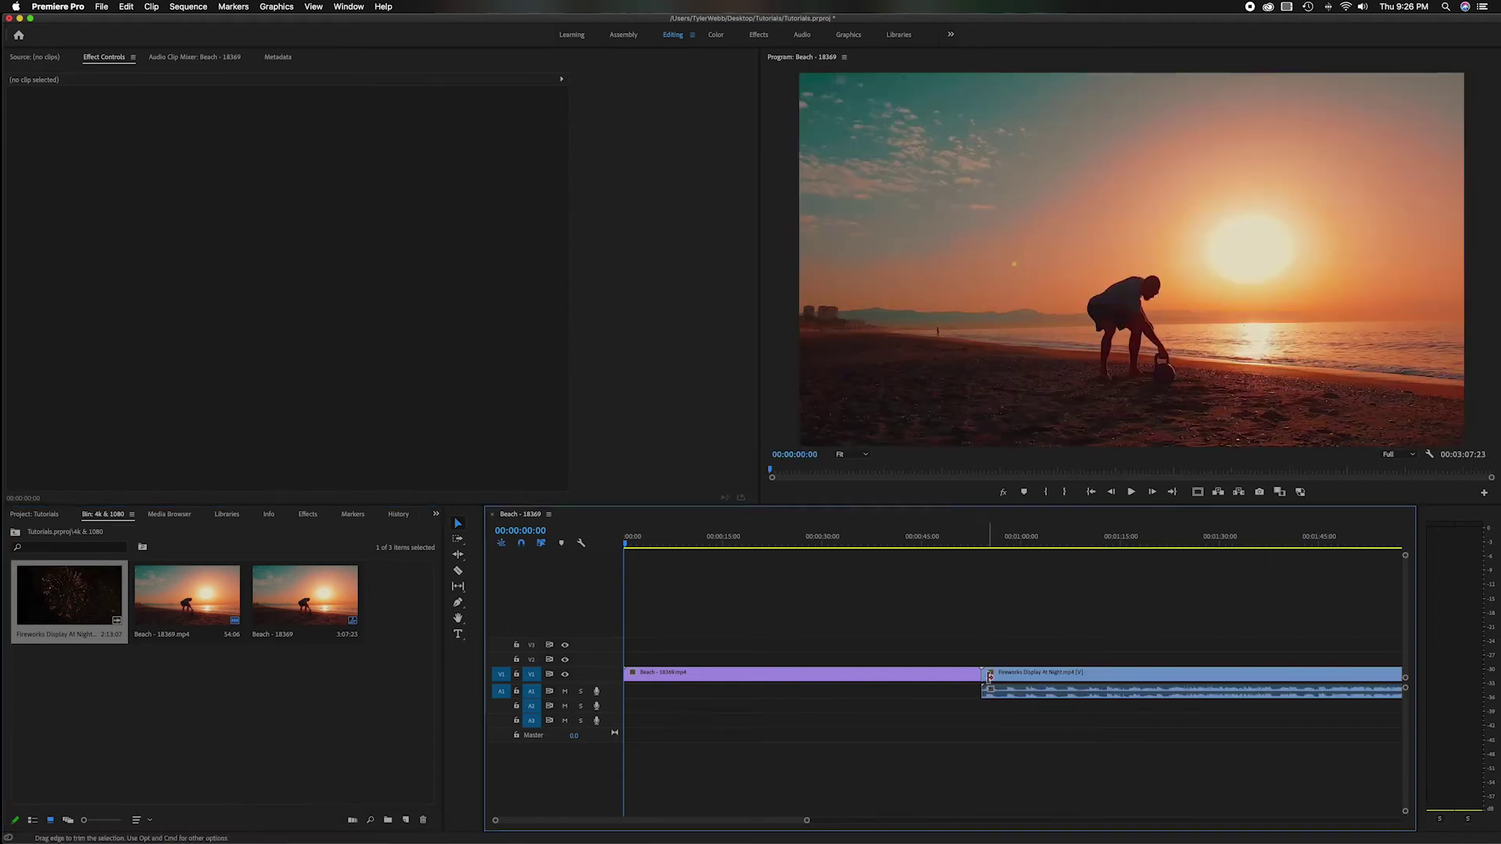
{"action": "left_click_drag", "start_coordinate": [945, 539], "coordinate": [1111, 543]}
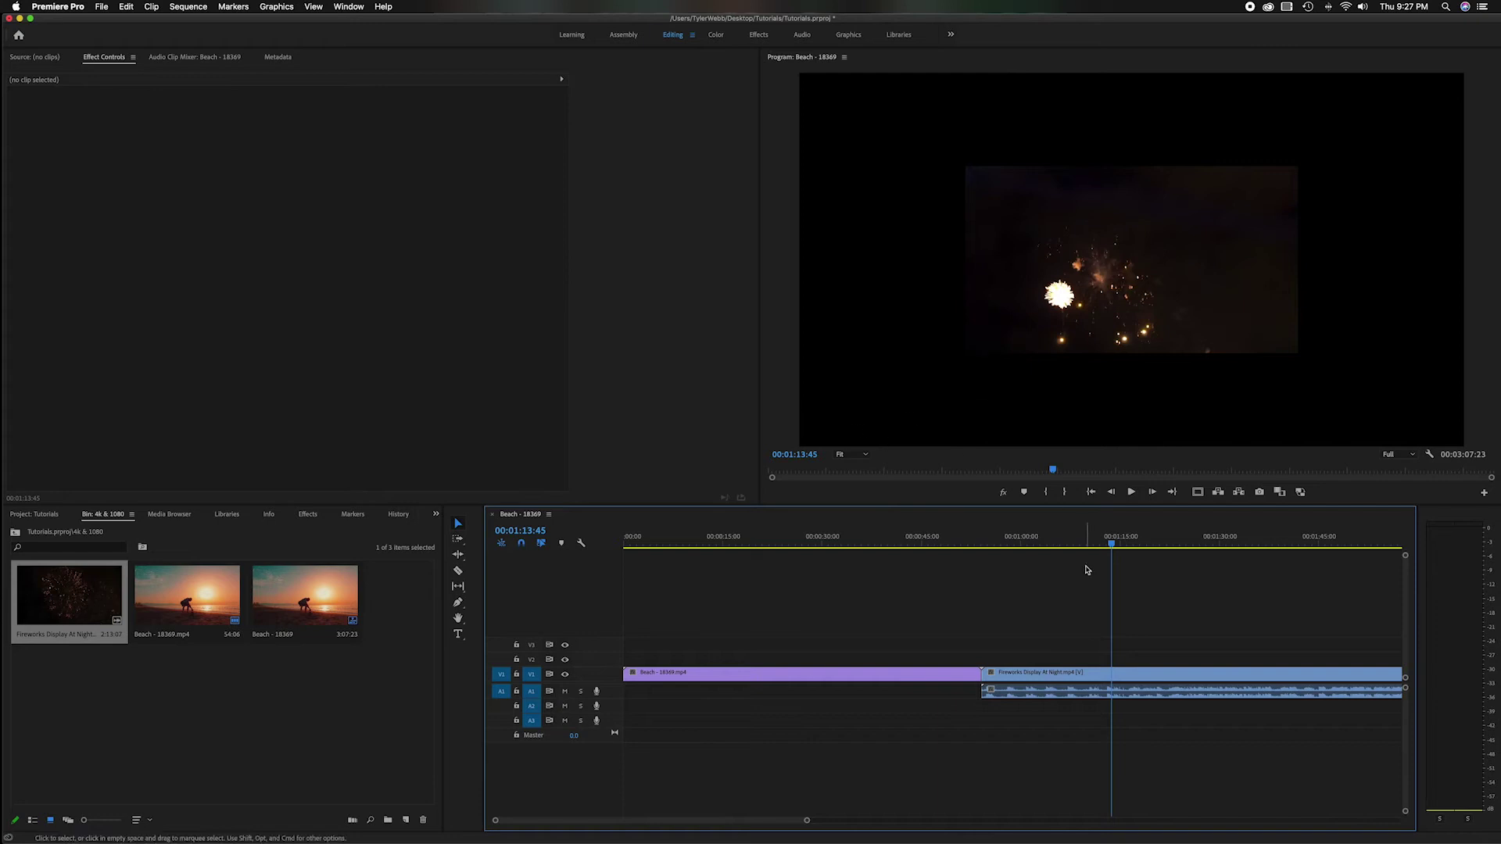
- Raise the fireworks clip's Motion Scale to 200 in Effect Controls
{"action": "left_click", "coordinate": [1092, 677]}
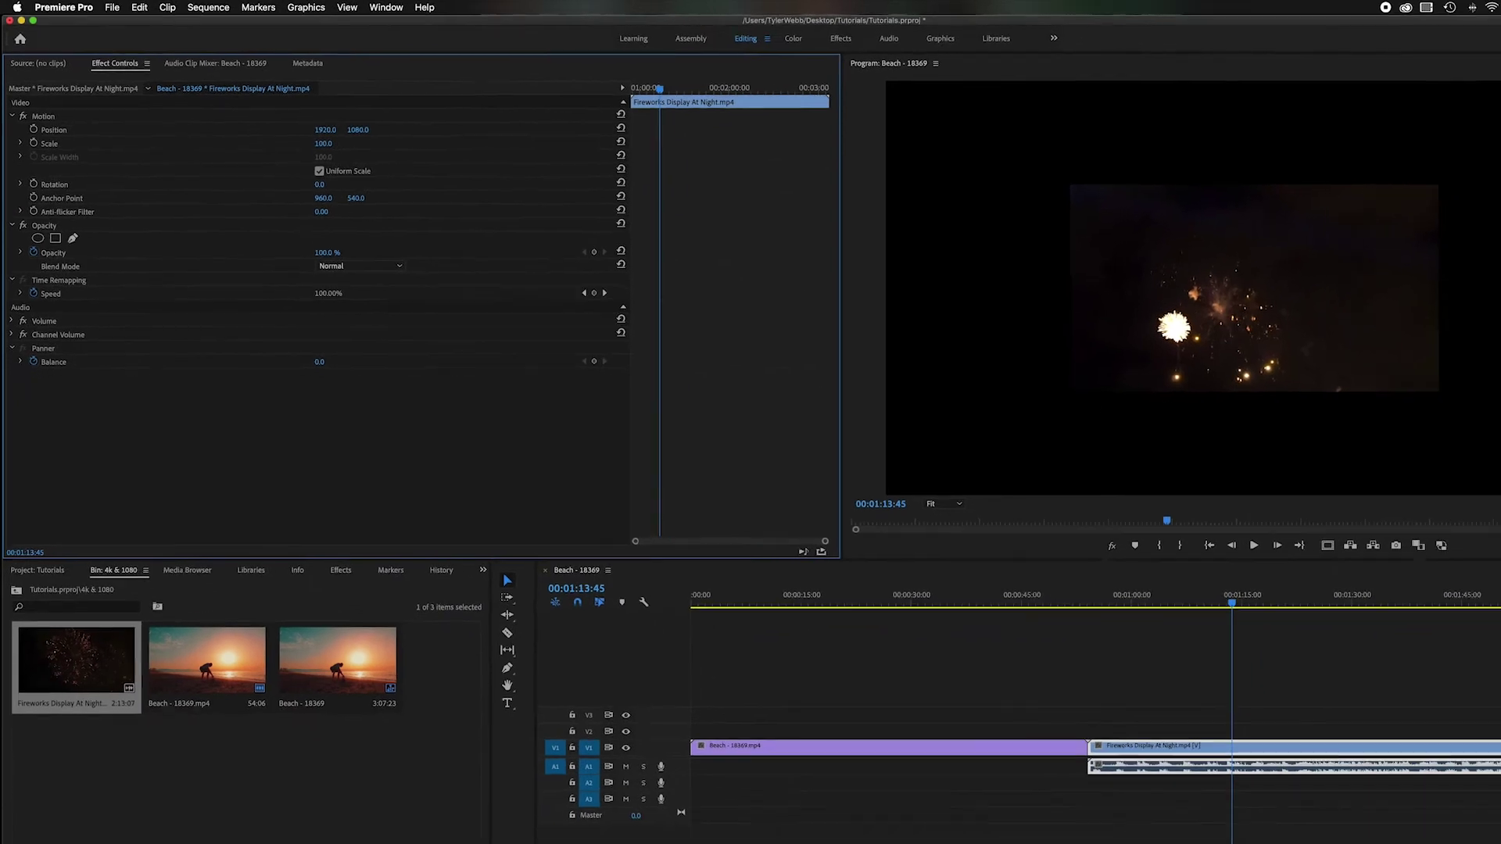
{"action": "left_click_drag", "start_coordinate": [322, 143], "coordinate": [408, 143]}
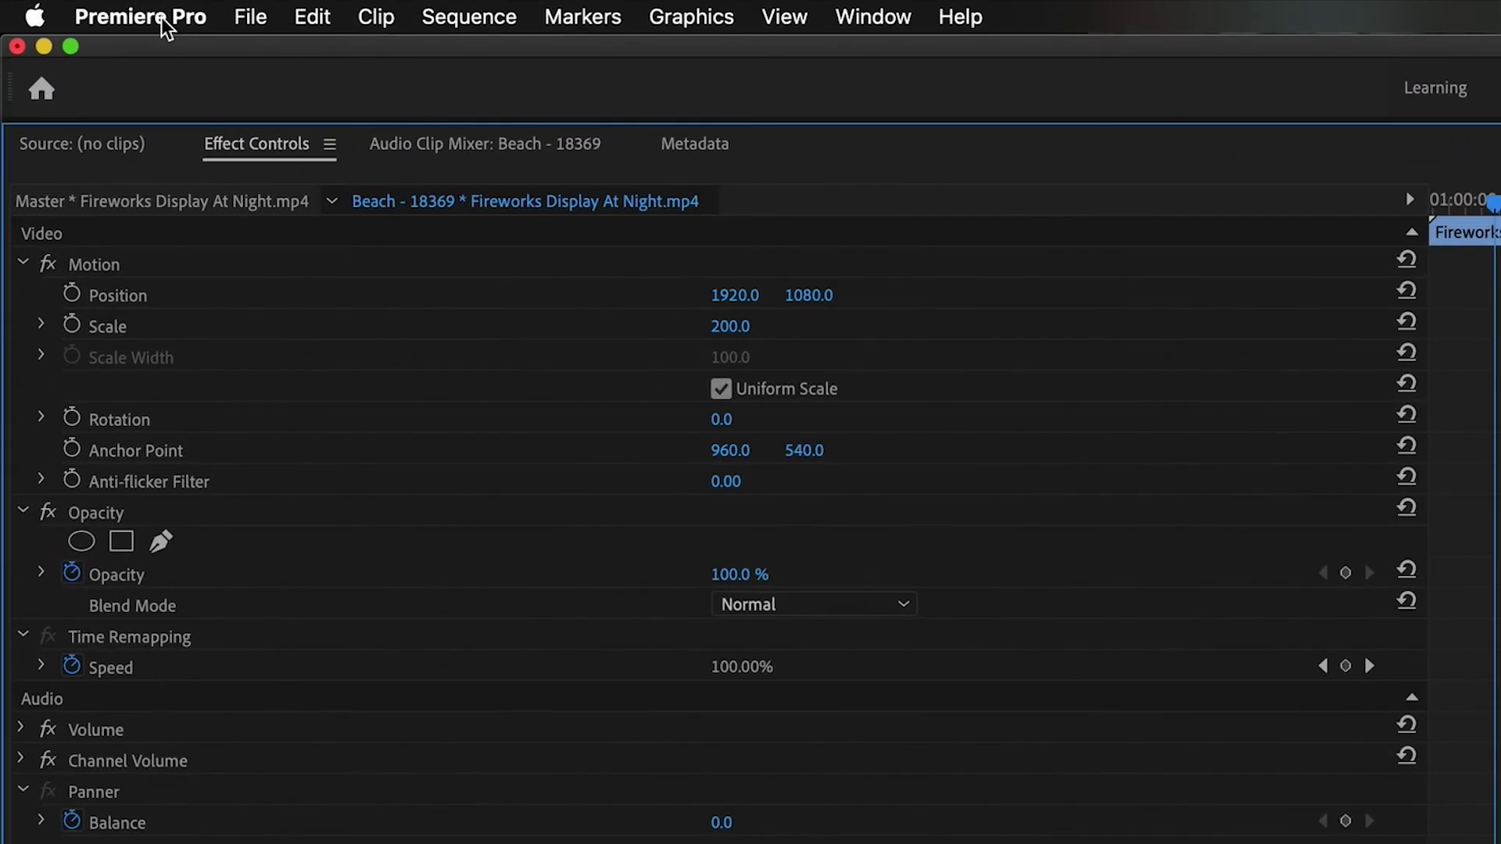
- In Preferences > Media, change Default Media Scaling to Set to frame size
{"action": "left_click", "coordinate": [161, 17]}
{"action": "mouse_move", "coordinate": [164, 99]}
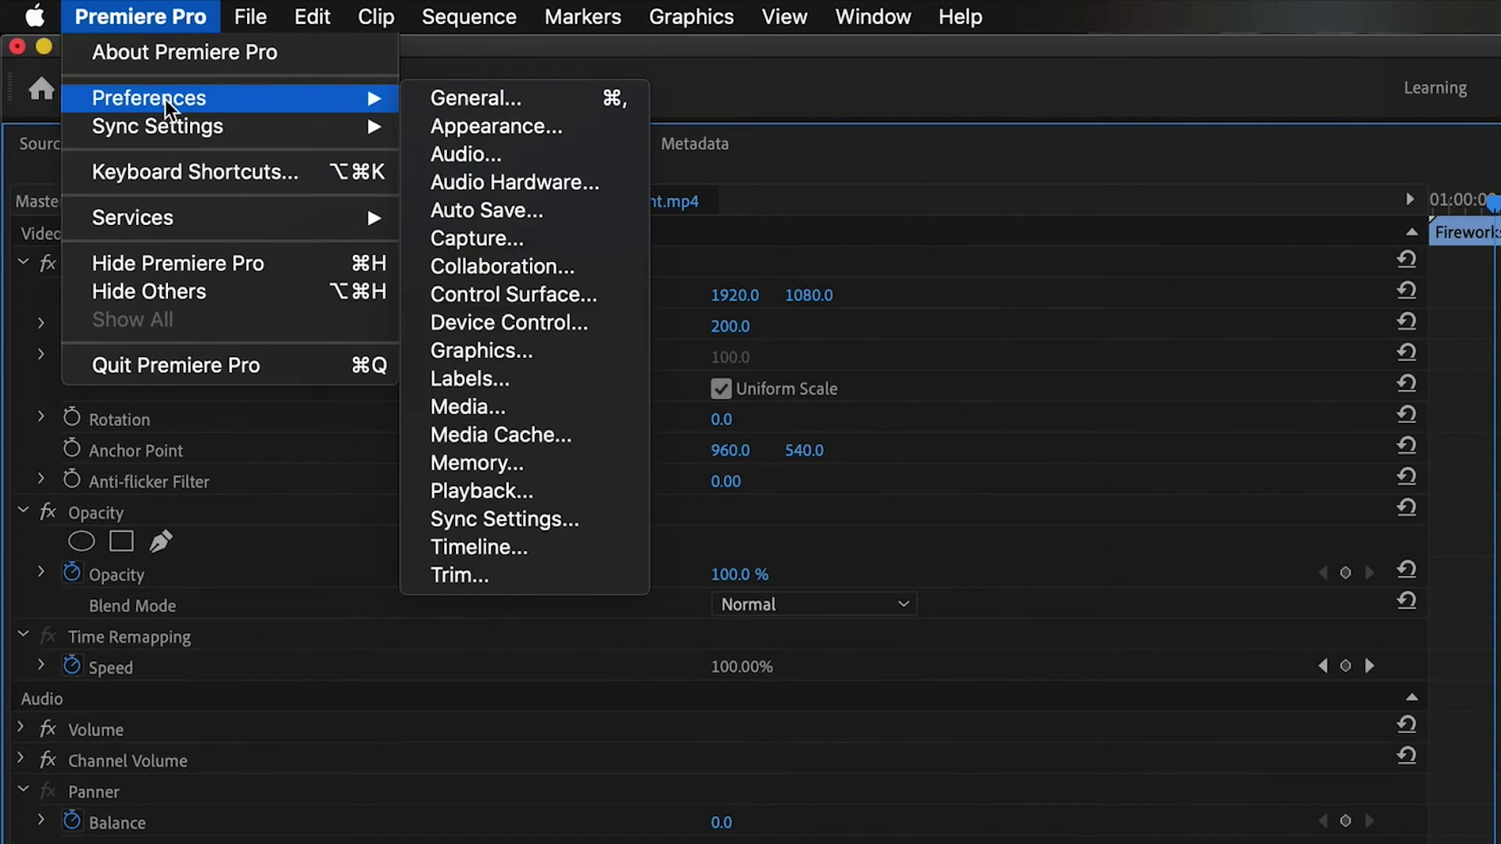
{"action": "left_click", "coordinate": [470, 103]}
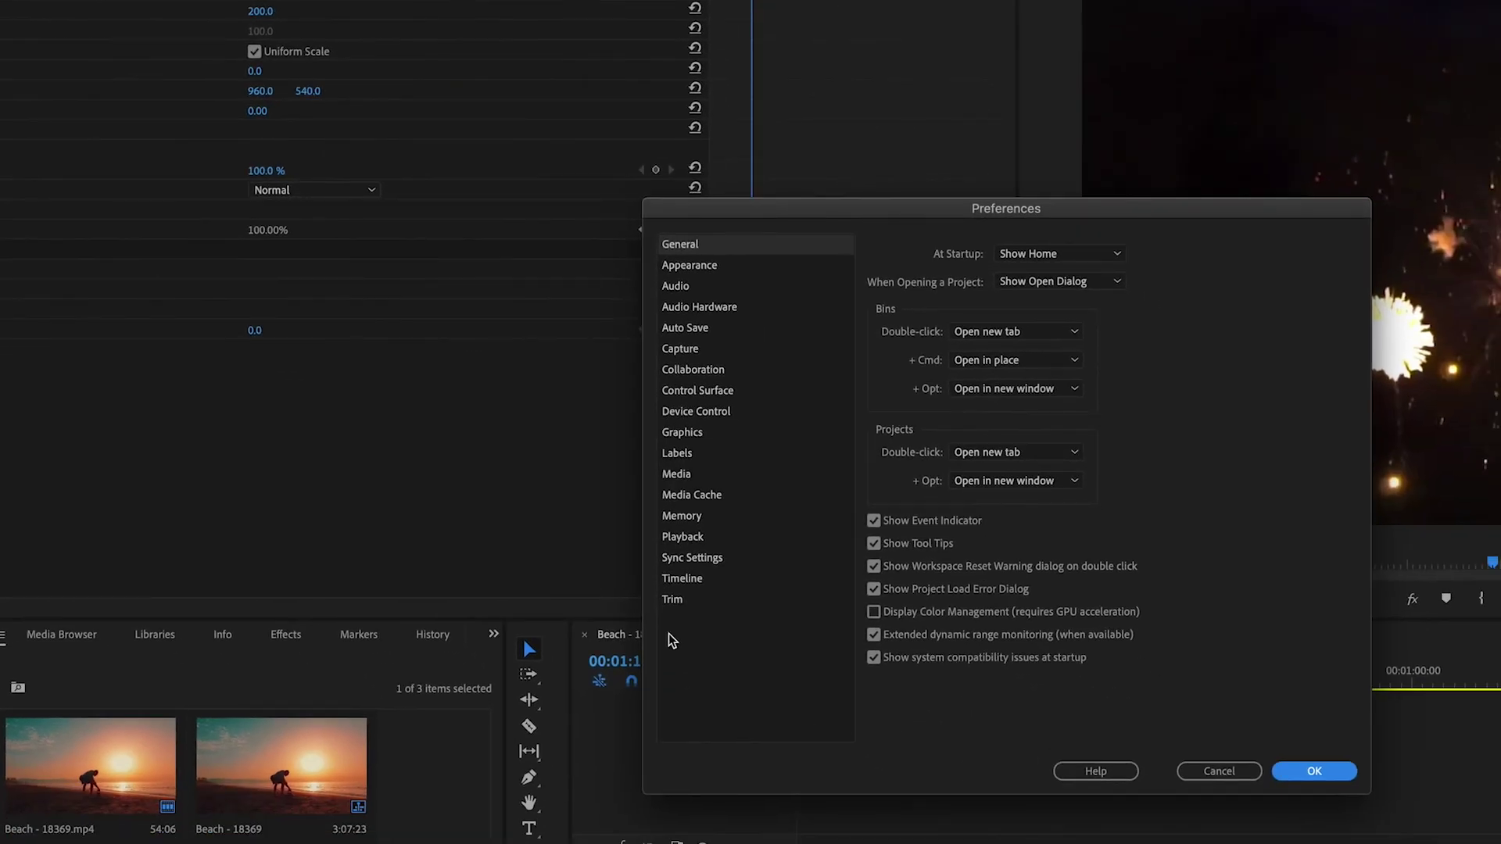
{"action": "left_click", "coordinate": [677, 477]}
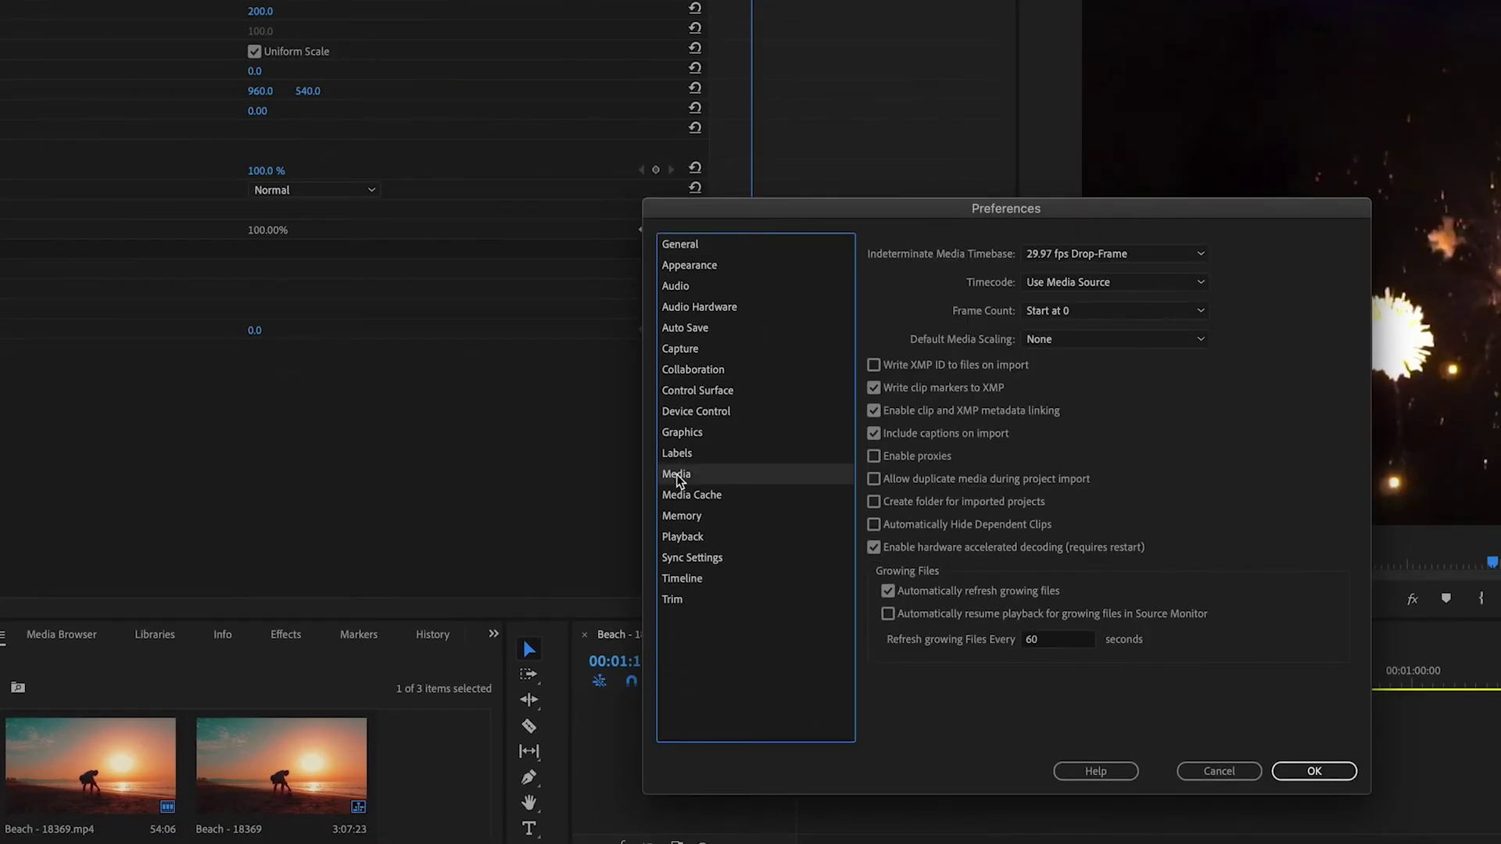
{"action": "left_click", "coordinate": [1076, 347]}
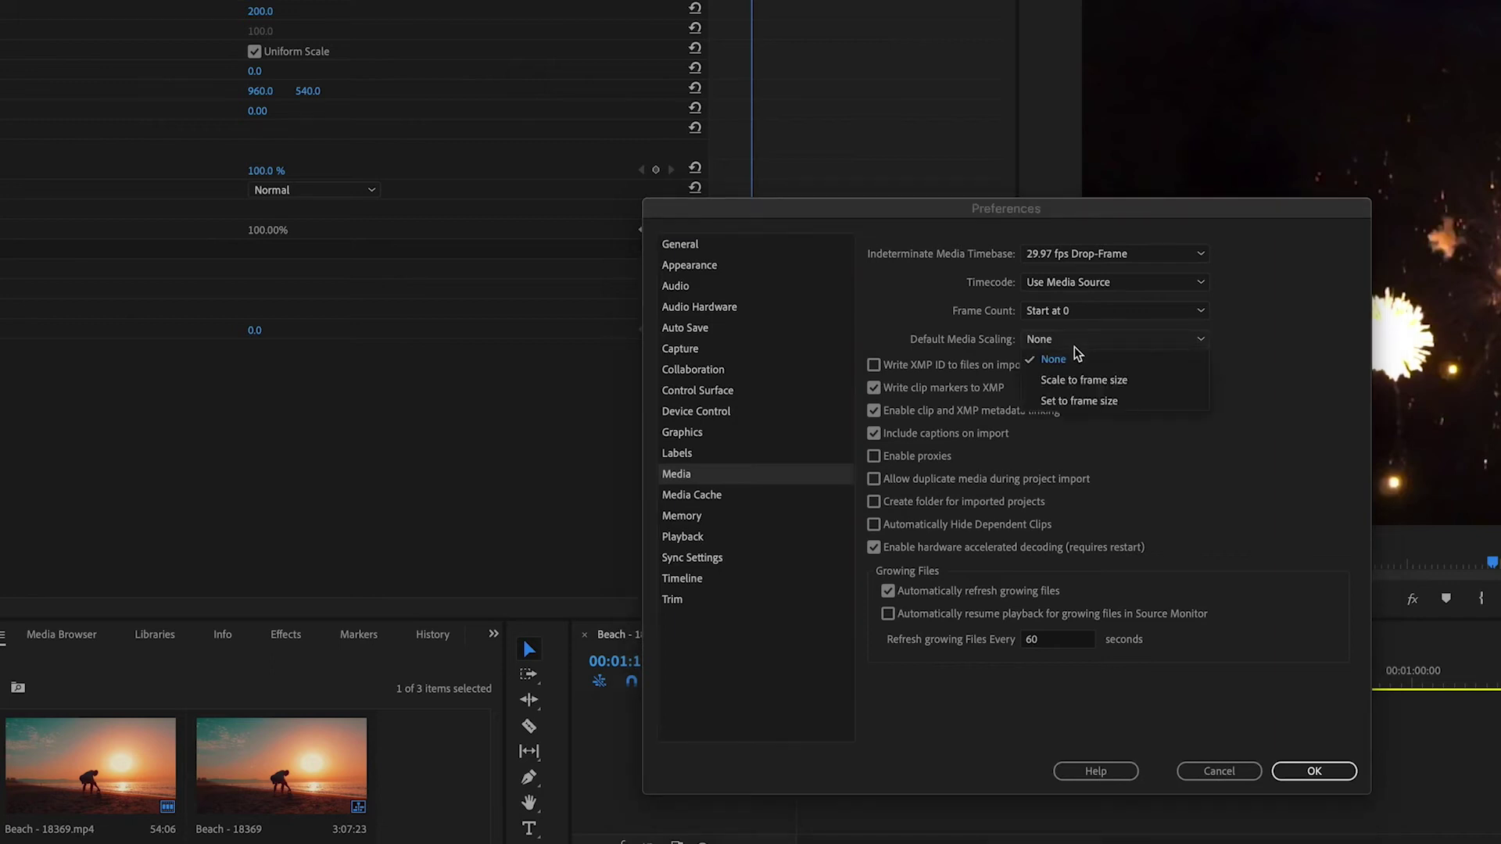
{"action": "left_click", "coordinate": [1101, 403]}
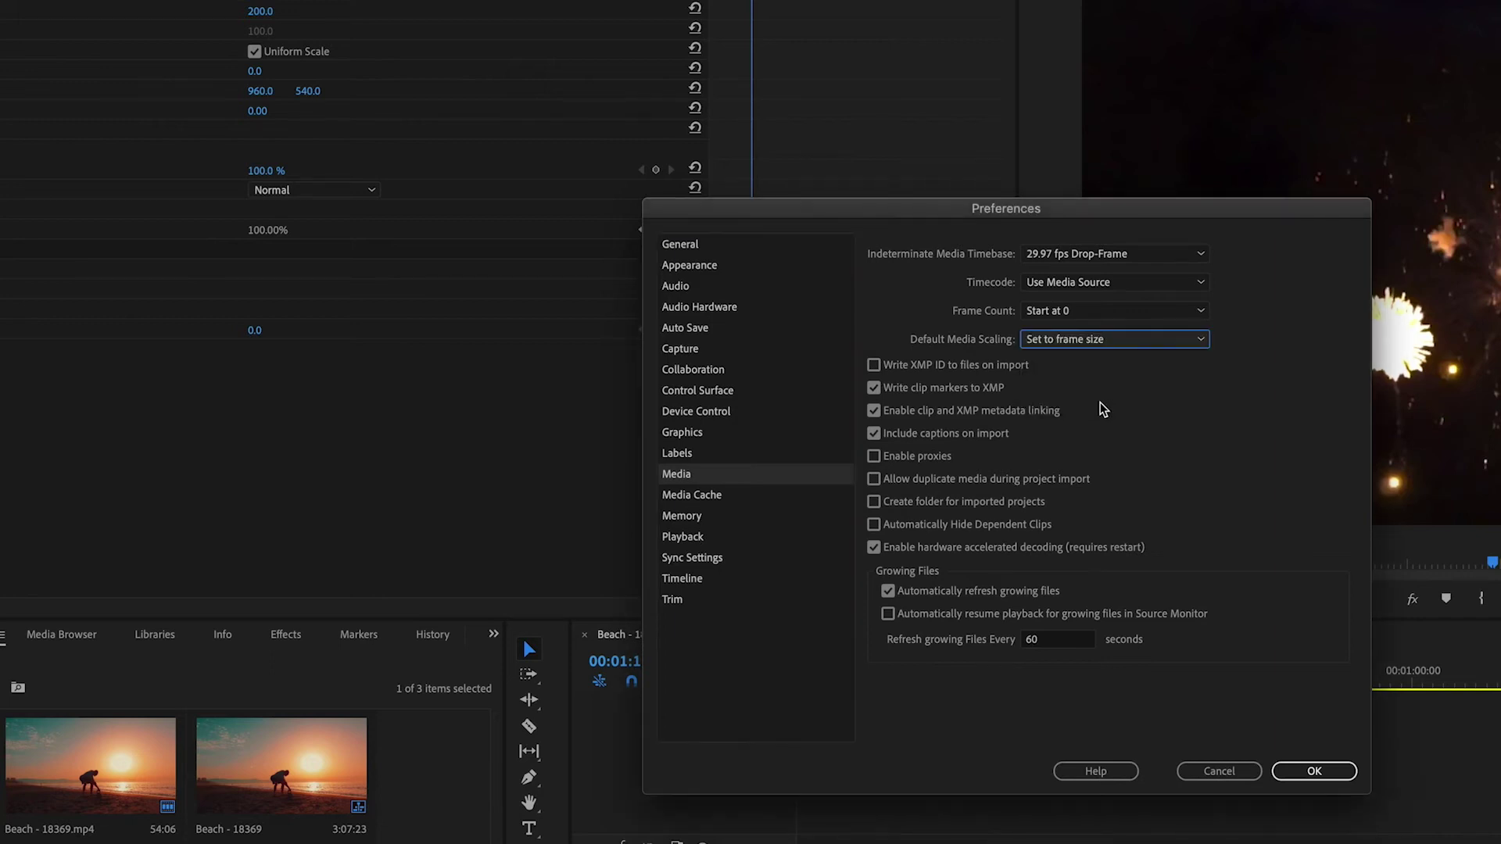
{"action": "left_click", "coordinate": [1314, 770]}
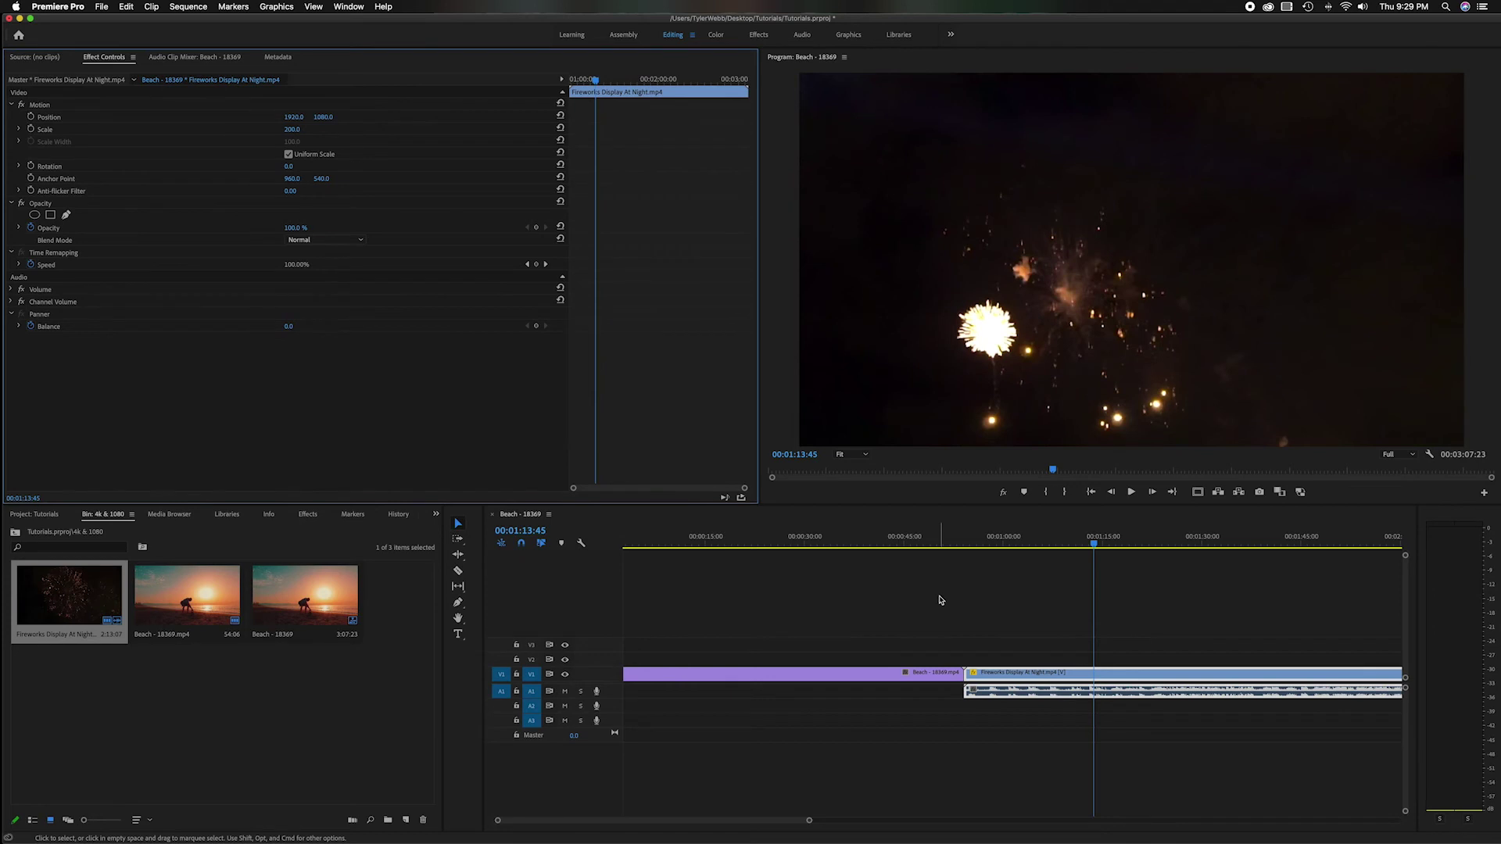
- Delete the fireworks clip and add it again from the bin after the beach clip
{"action": "left_click_drag", "start_coordinate": [1015, 619], "coordinate": [1040, 717]}
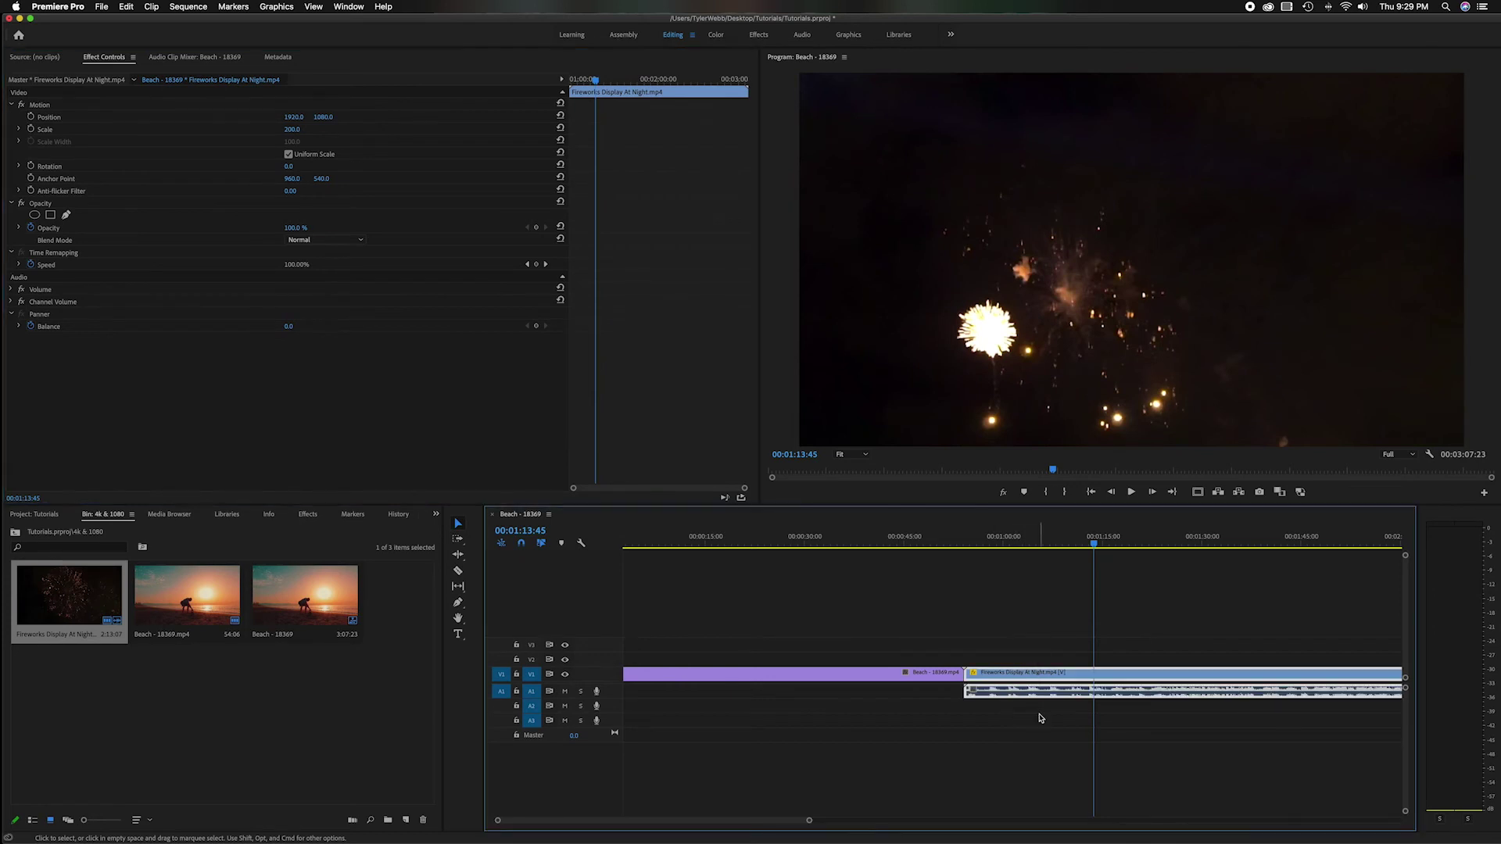
{"action": "key", "text": "Delete"}
{"action": "left_click", "coordinate": [117, 691]}
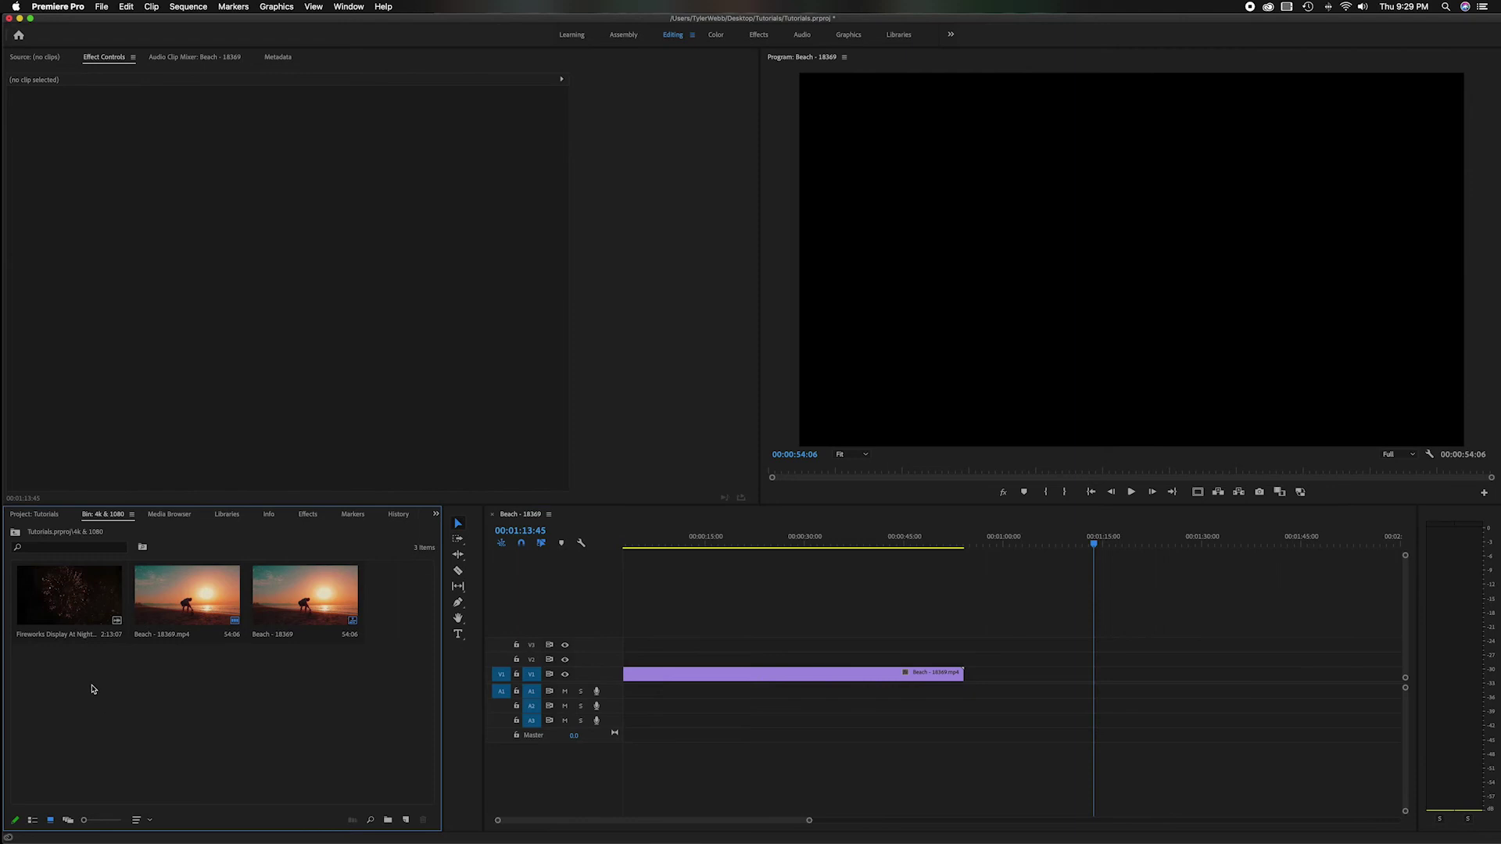
{"action": "left_click_drag", "start_coordinate": [63, 617], "coordinate": [967, 674]}
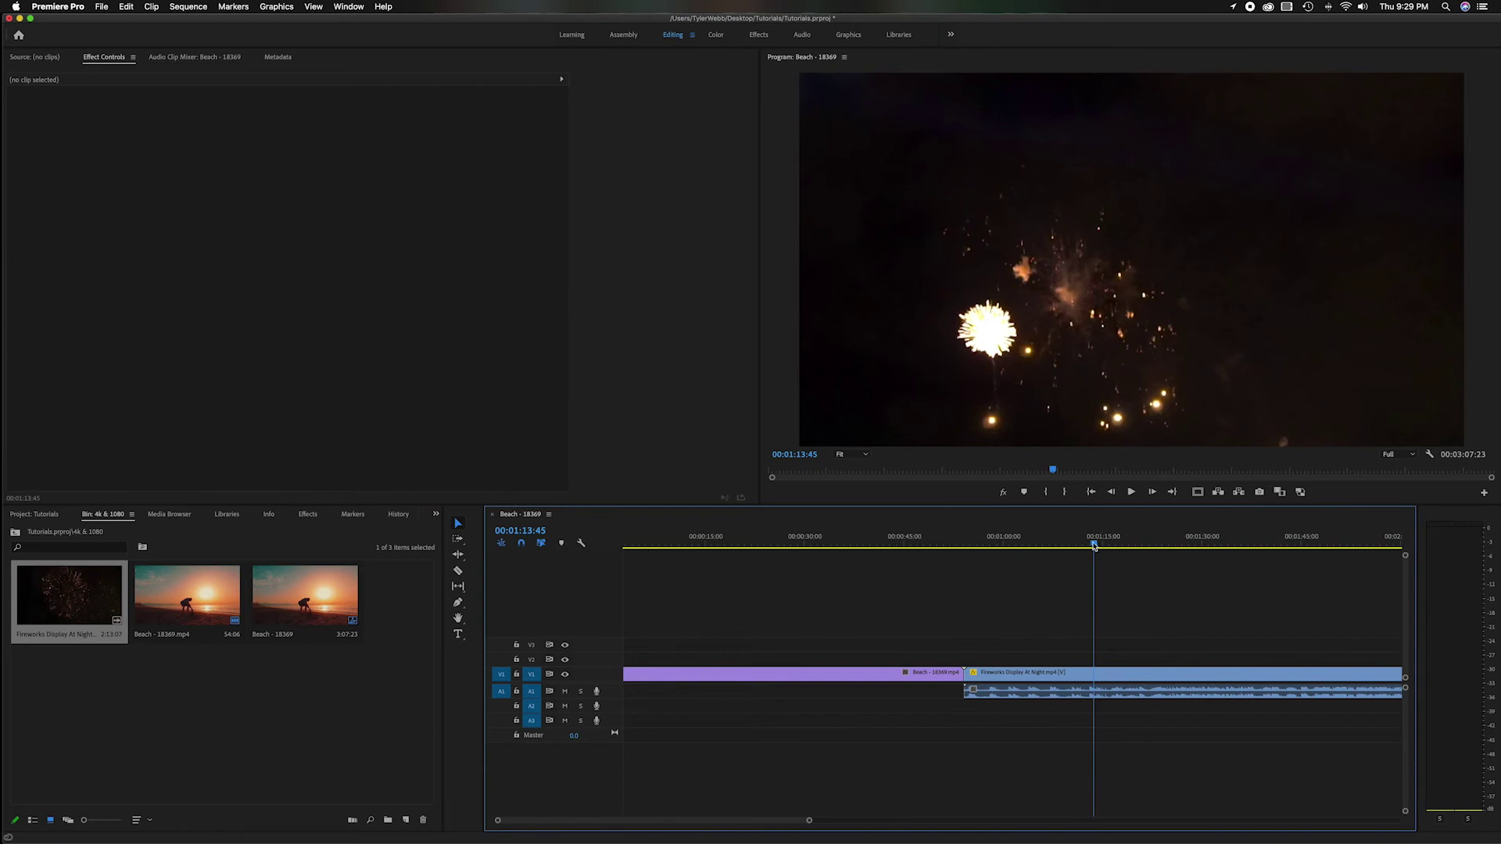
- Scrub the re-added fireworks clip, check its Scale, then select both clips
{"action": "left_click", "coordinate": [999, 543]}
{"action": "left_click_drag", "start_coordinate": [986, 545], "coordinate": [1032, 545]}
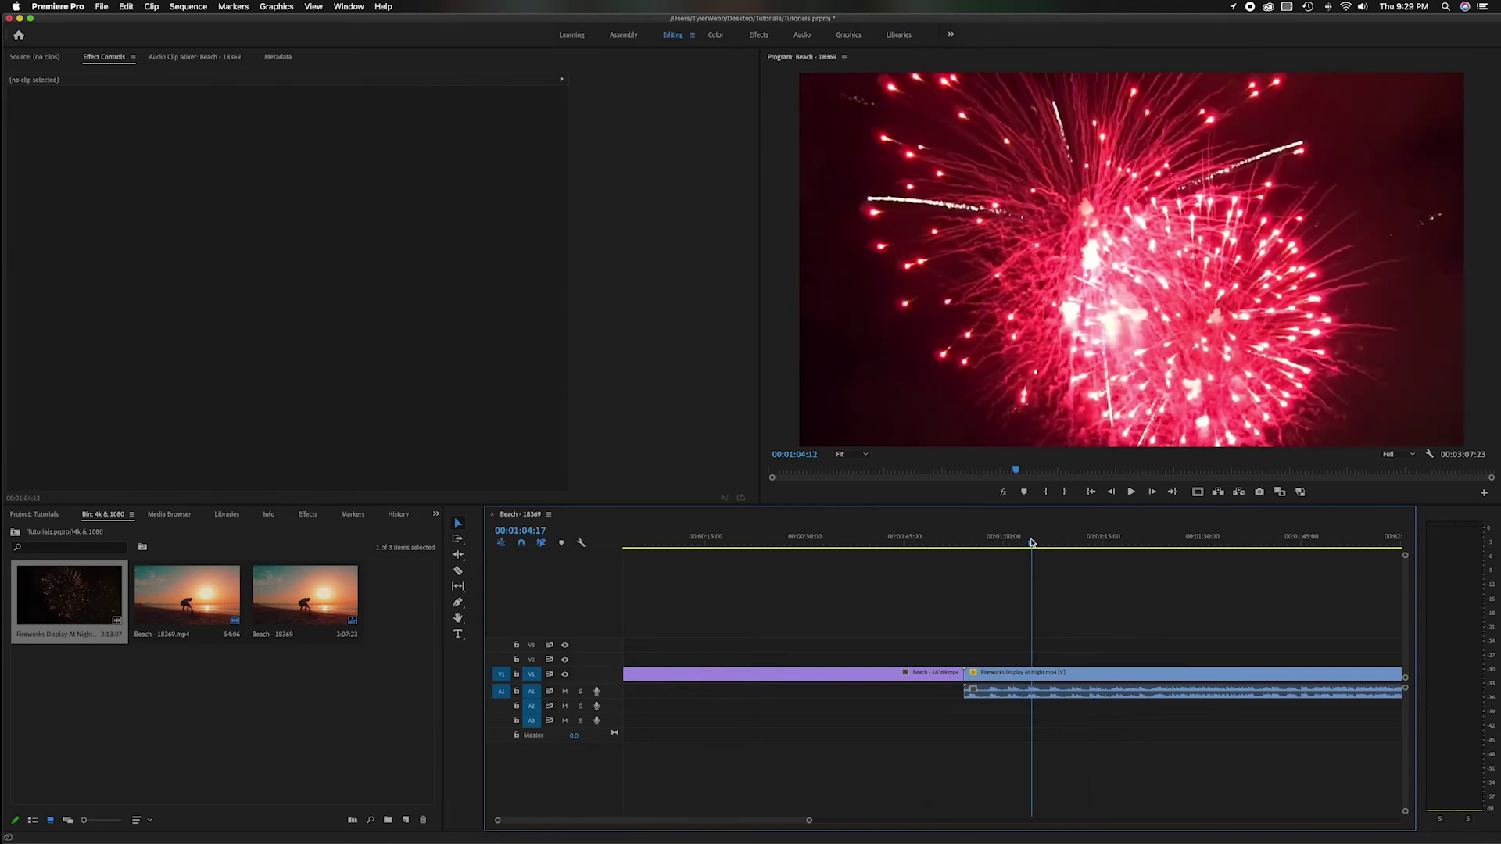
{"action": "left_click", "coordinate": [1083, 669]}
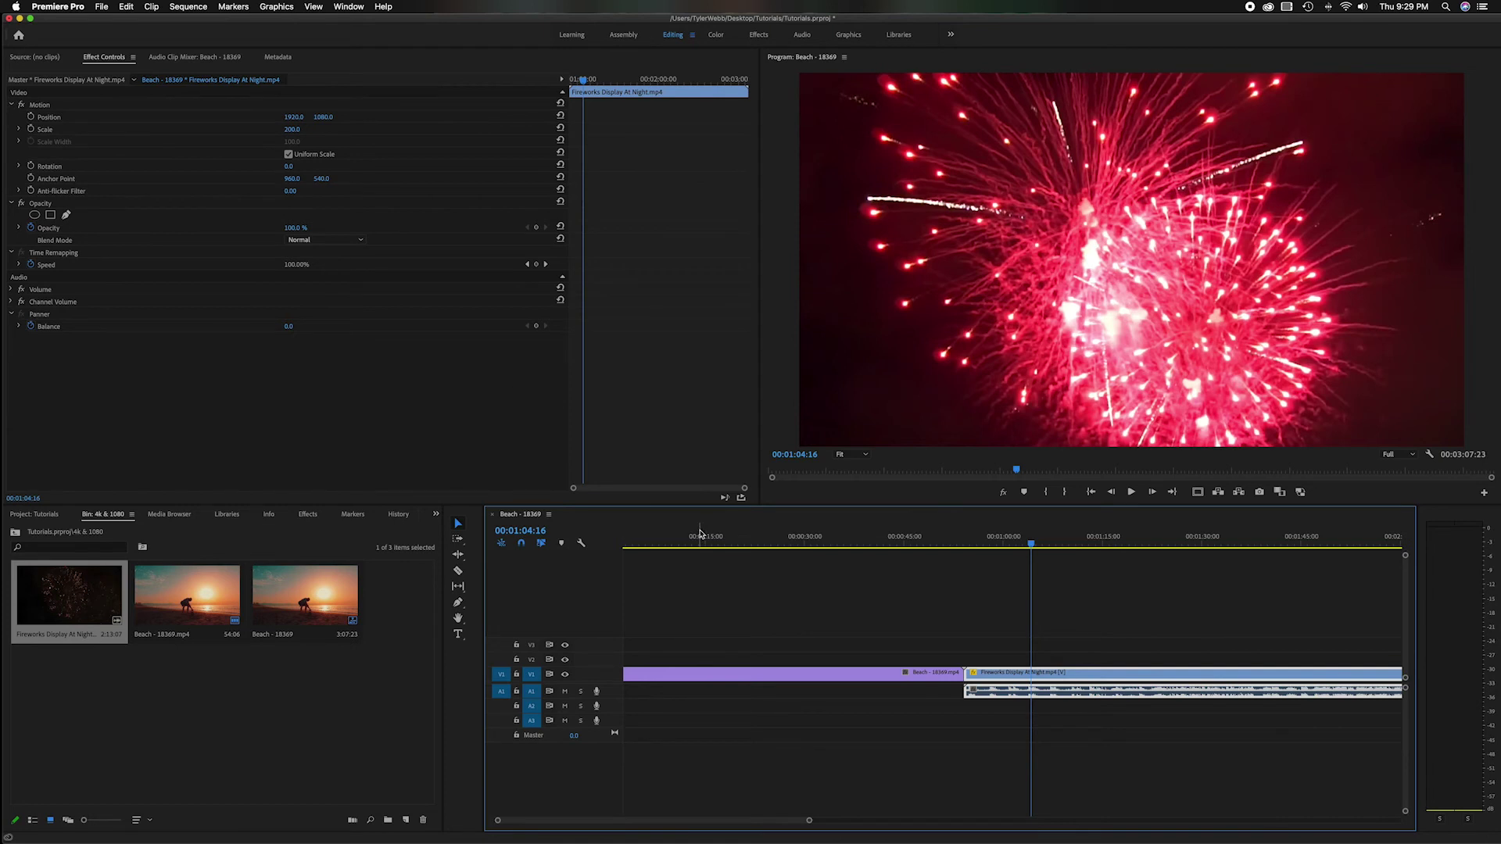
{"action": "left_click_drag", "start_coordinate": [871, 623], "coordinate": [1121, 766]}
- Clear all clips from the timeline and delete the Beach - 18369 sequence
{"action": "key", "text": "Delete"}
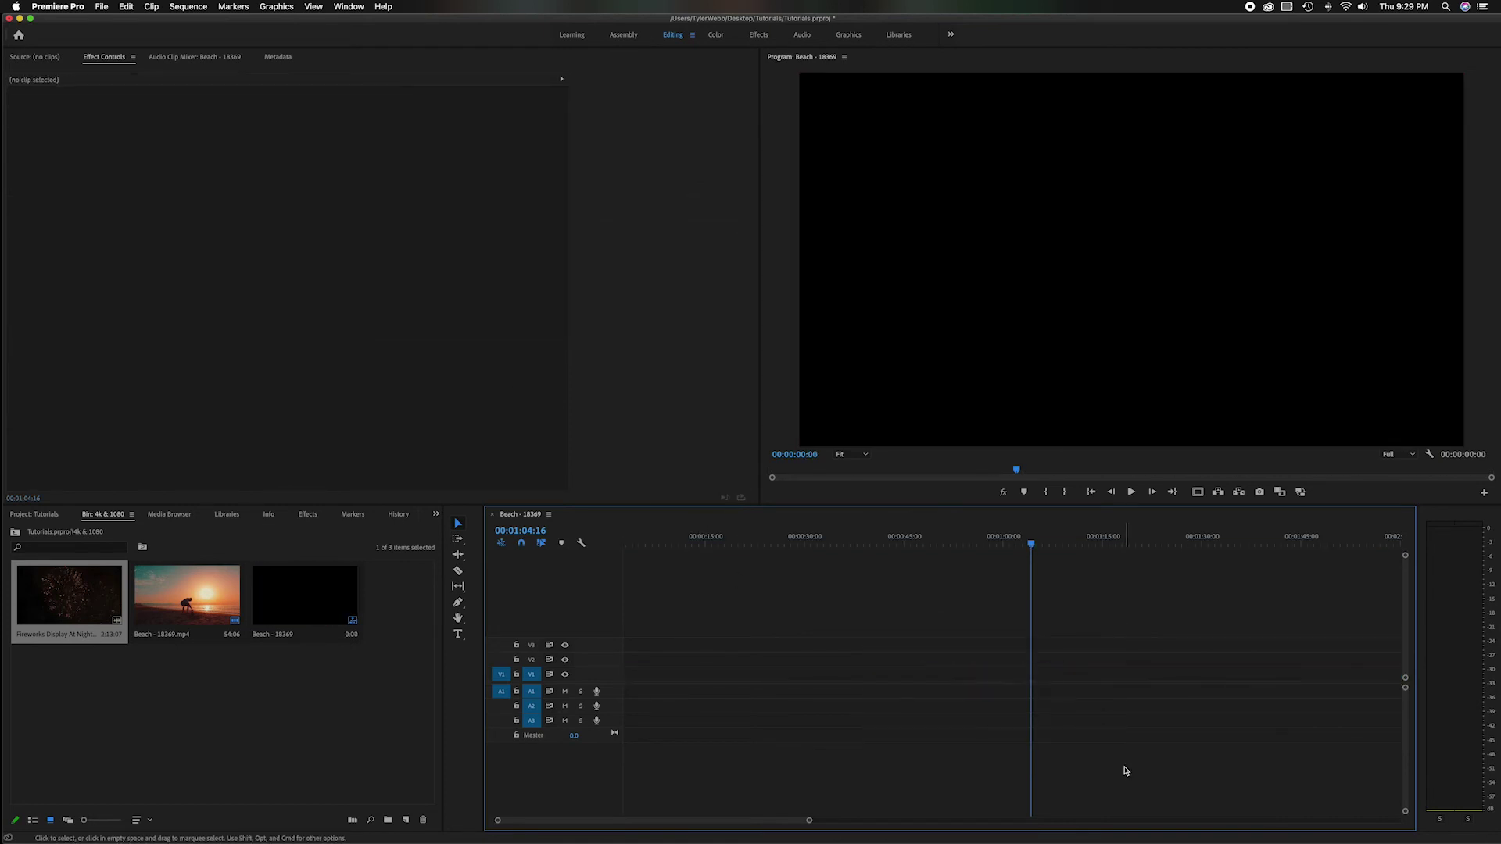
{"action": "left_click", "coordinate": [239, 706]}
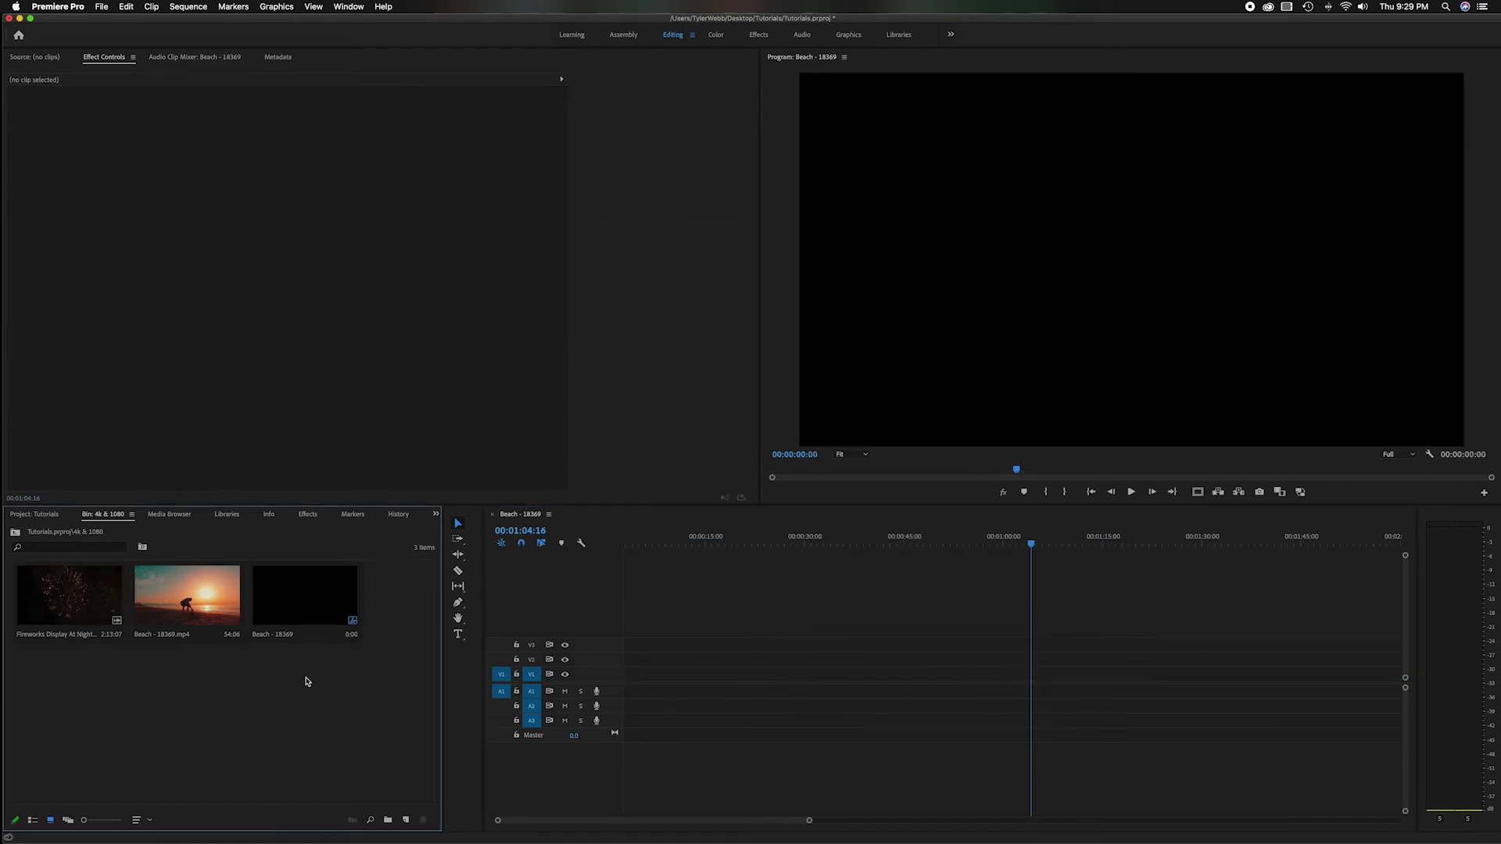
{"action": "left_click", "coordinate": [308, 612]}
{"action": "key", "text": "Delete"}
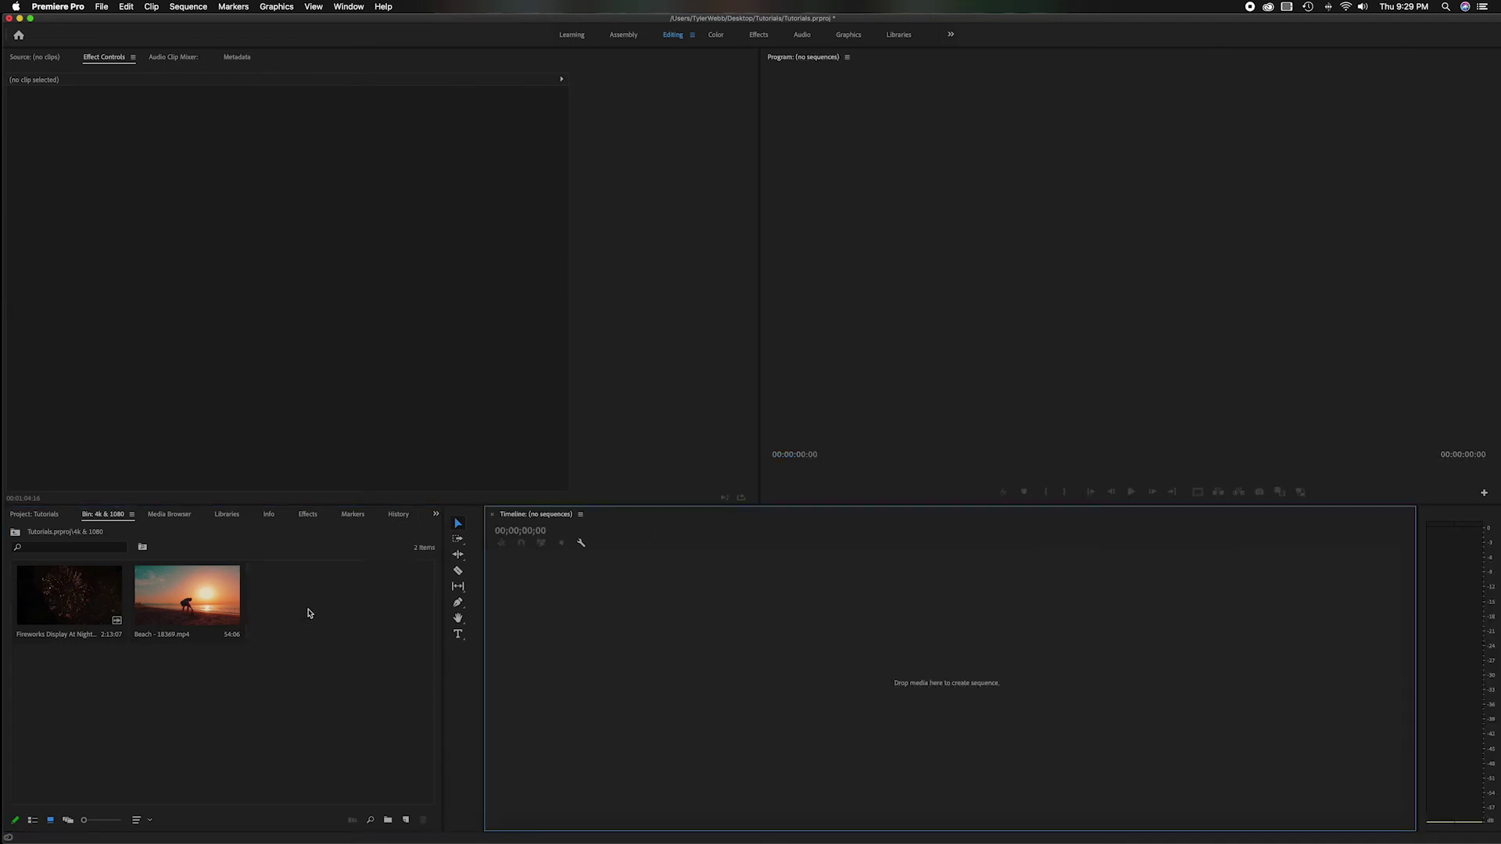
- Build a Fireworks Display At Night sequence from the fireworks clip and preview it
{"action": "left_click", "coordinate": [71, 612]}
{"action": "left_click_drag", "start_coordinate": [382, 684], "coordinate": [529, 657]}
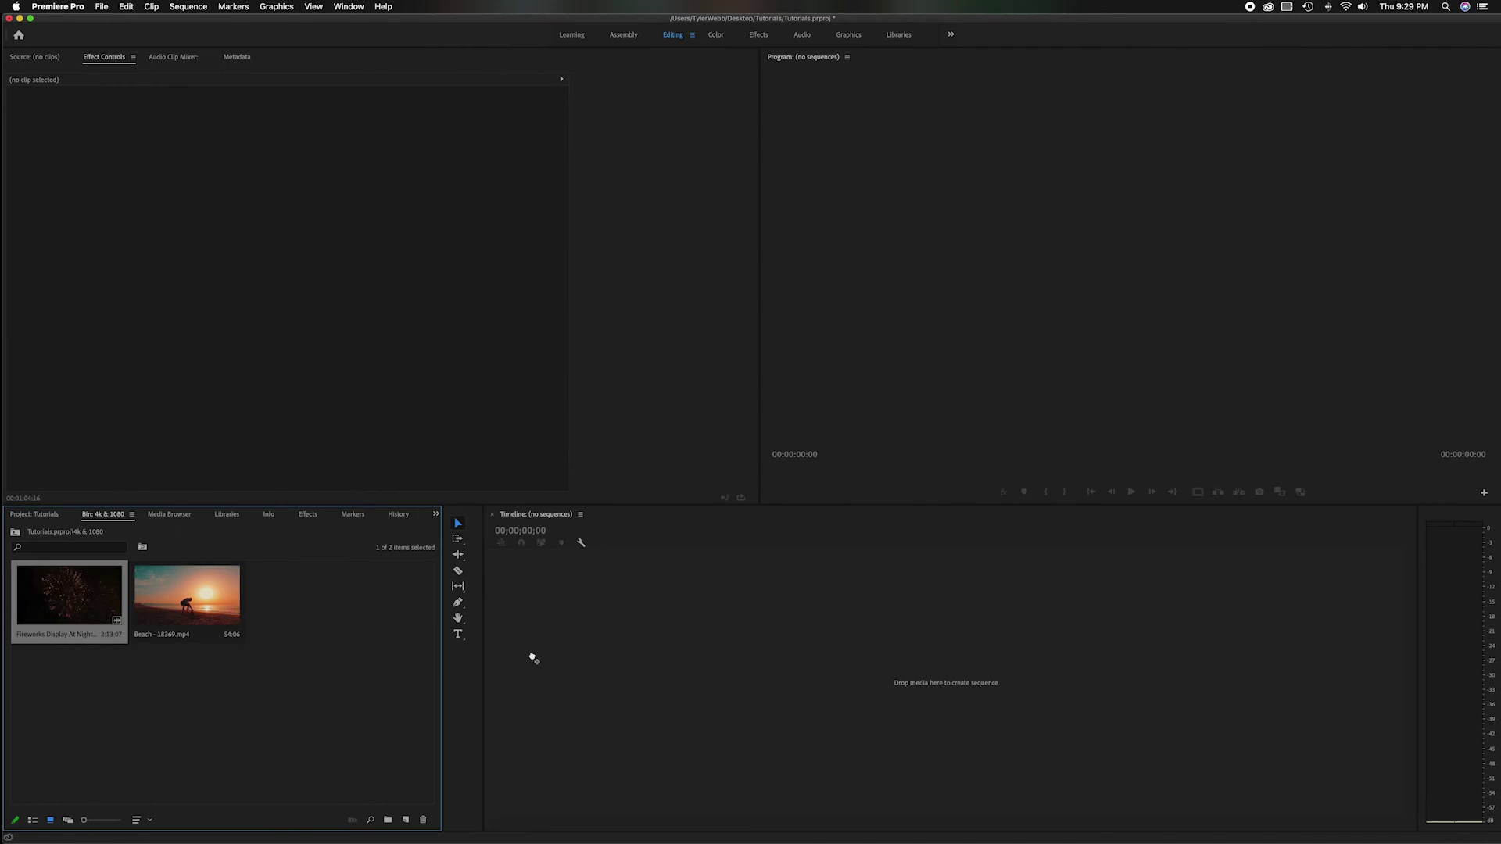
{"action": "mouse_move", "coordinate": [688, 541]}
{"action": "left_mouse_down"}
{"action": "mouse_move", "coordinate": [655, 541]}
{"action": "mouse_move", "coordinate": [690, 542]}
{"action": "left_mouse_up"}
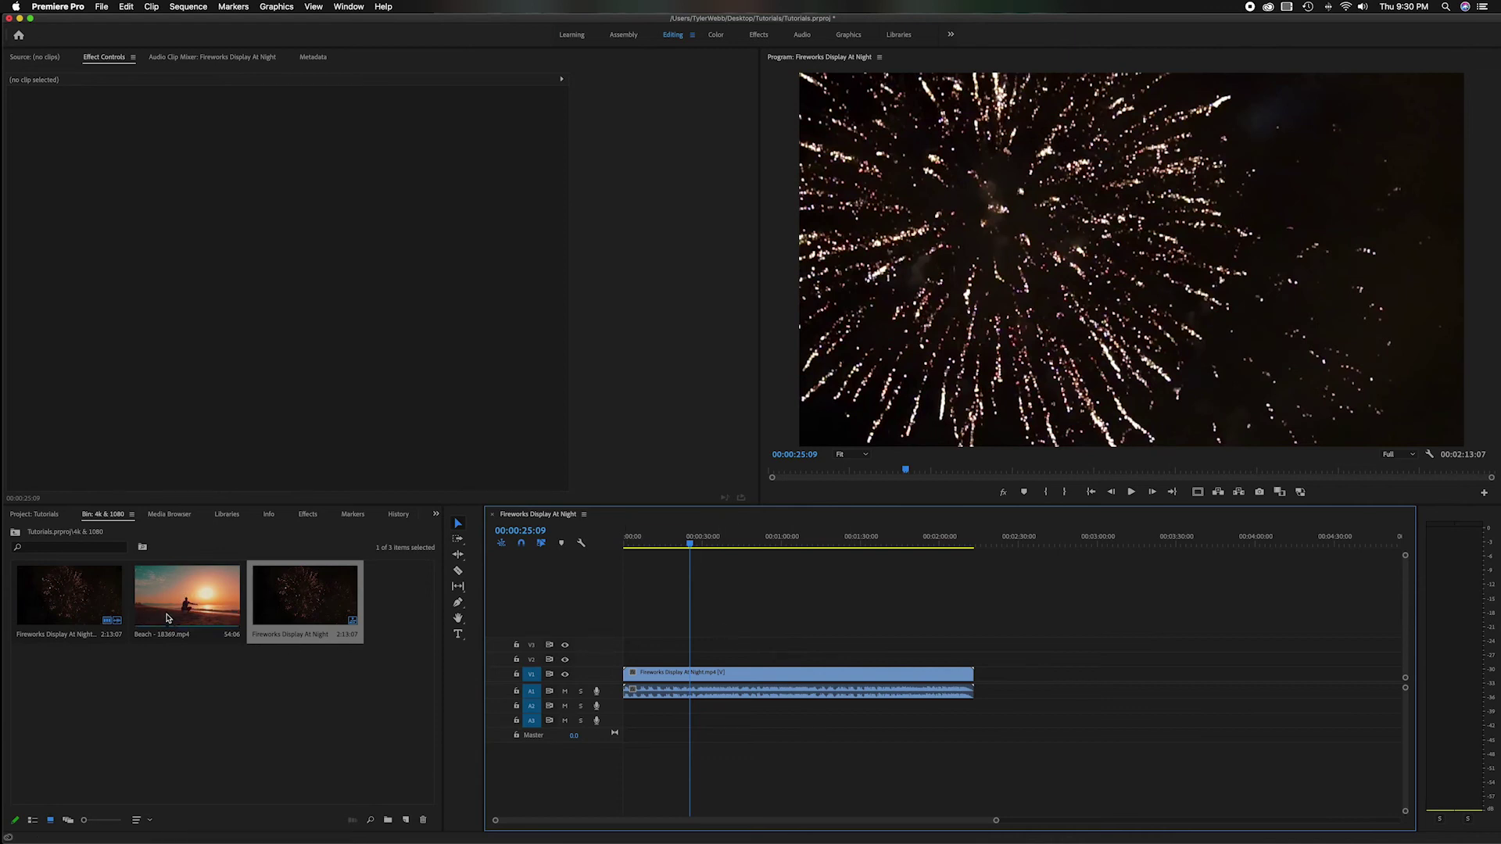
{"action": "left_click", "coordinate": [167, 618]}
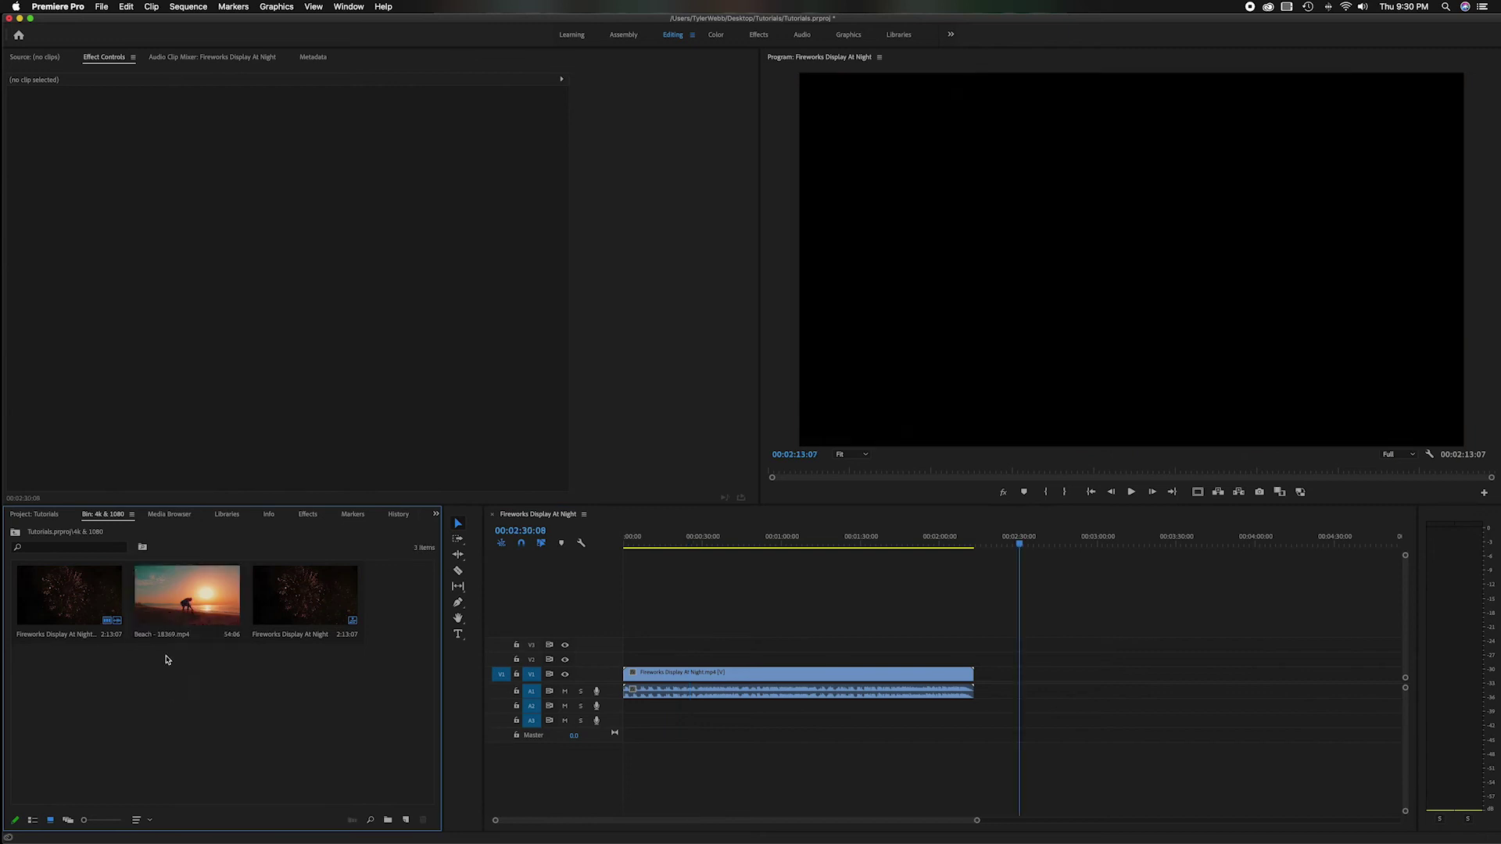
- Add the beach clip after the fireworks clip and confirm its Scale is 50
{"action": "left_click_drag", "start_coordinate": [513, 659], "coordinate": [981, 678]}
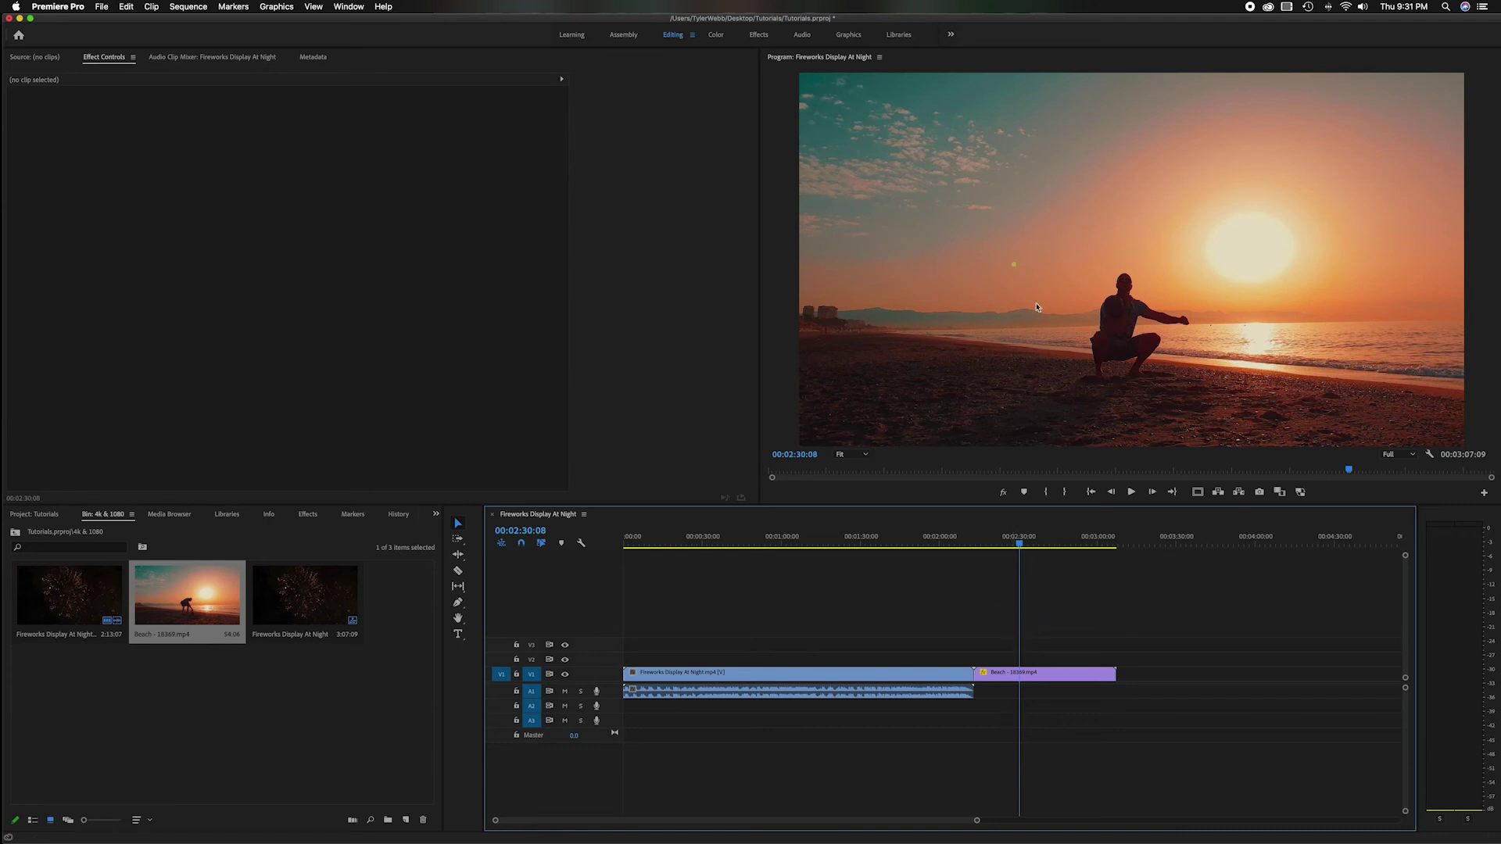
{"action": "left_click", "coordinate": [1076, 677]}
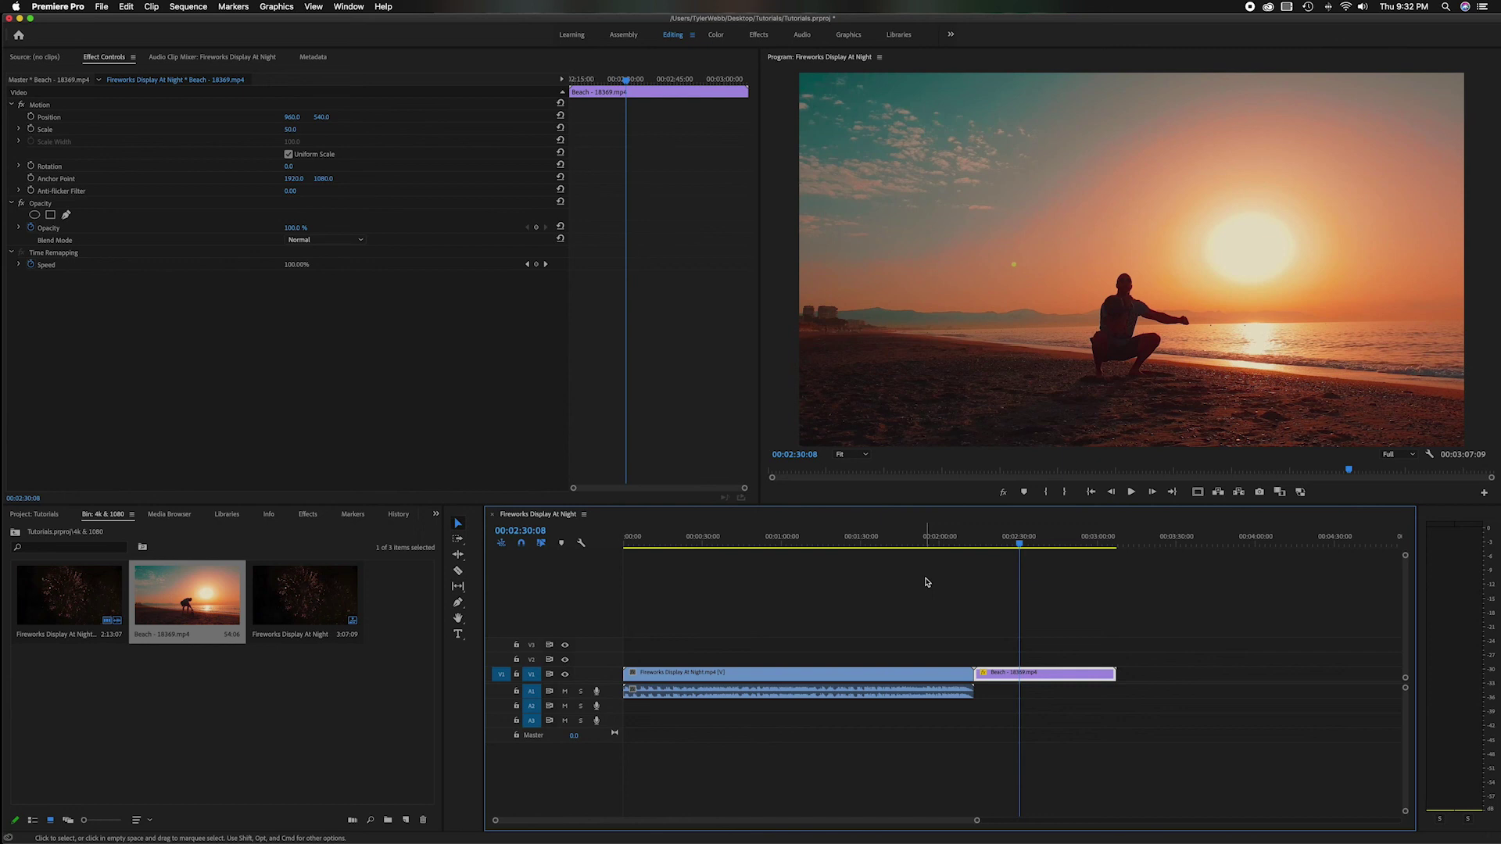
{"action": "left_click", "coordinate": [56, 7]}
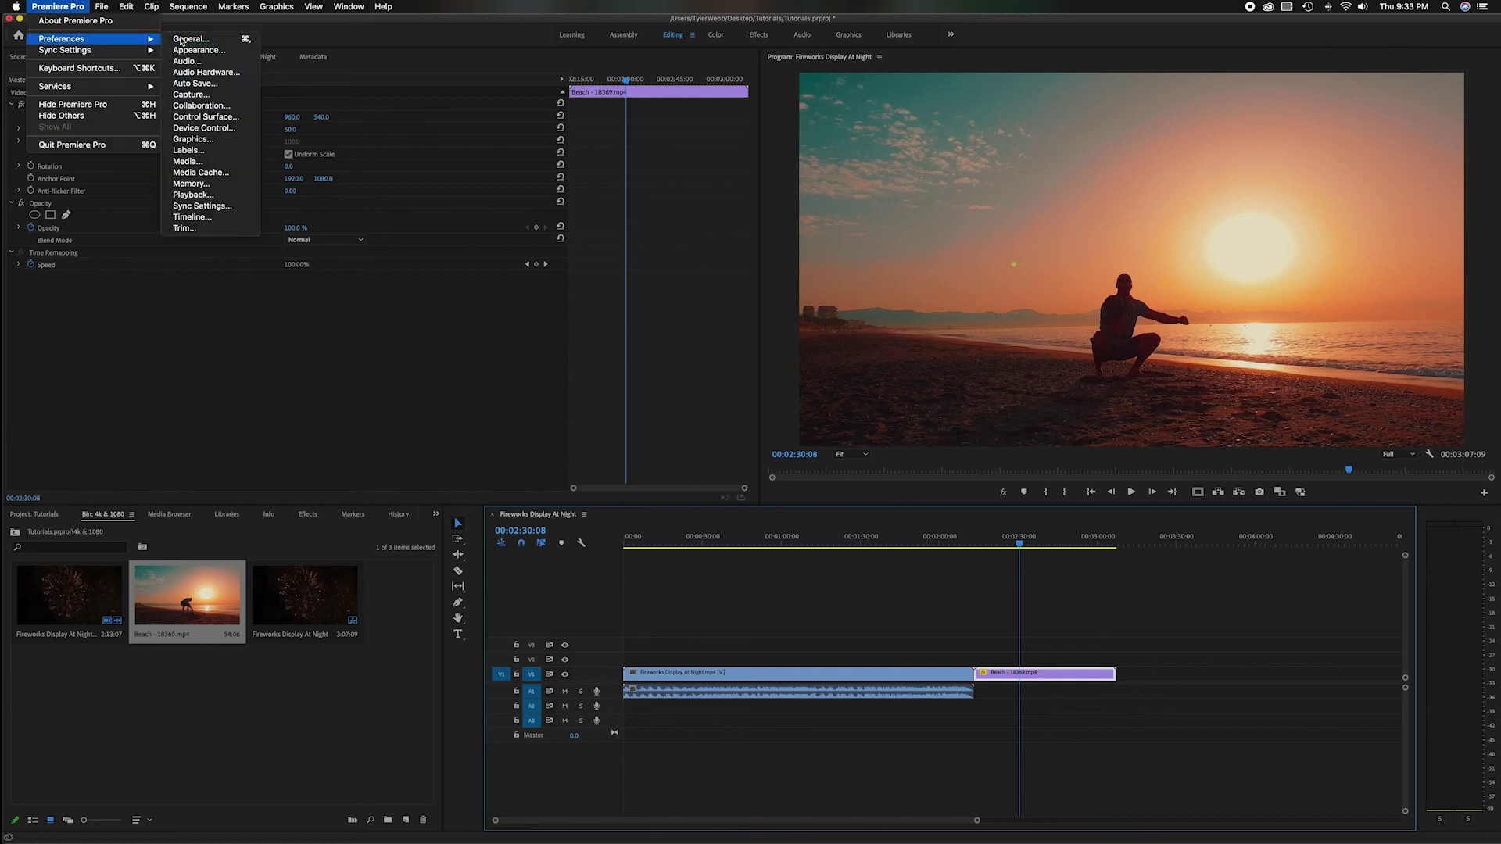
{"action": "left_click", "coordinate": [559, 359]}
{"action": "left_click", "coordinate": [553, 415]}
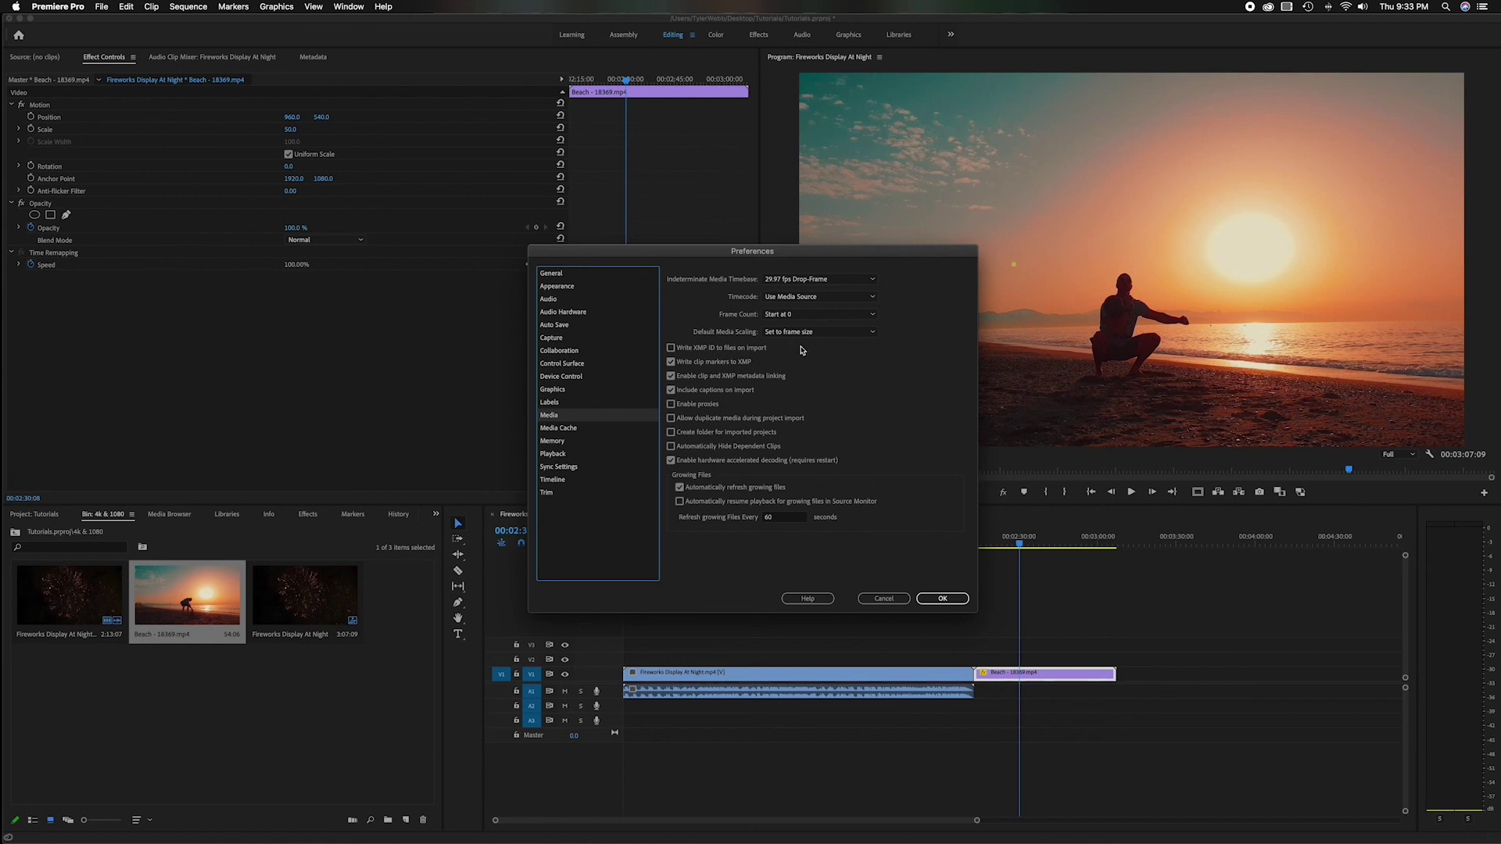
{"action": "left_click", "coordinate": [950, 598]}
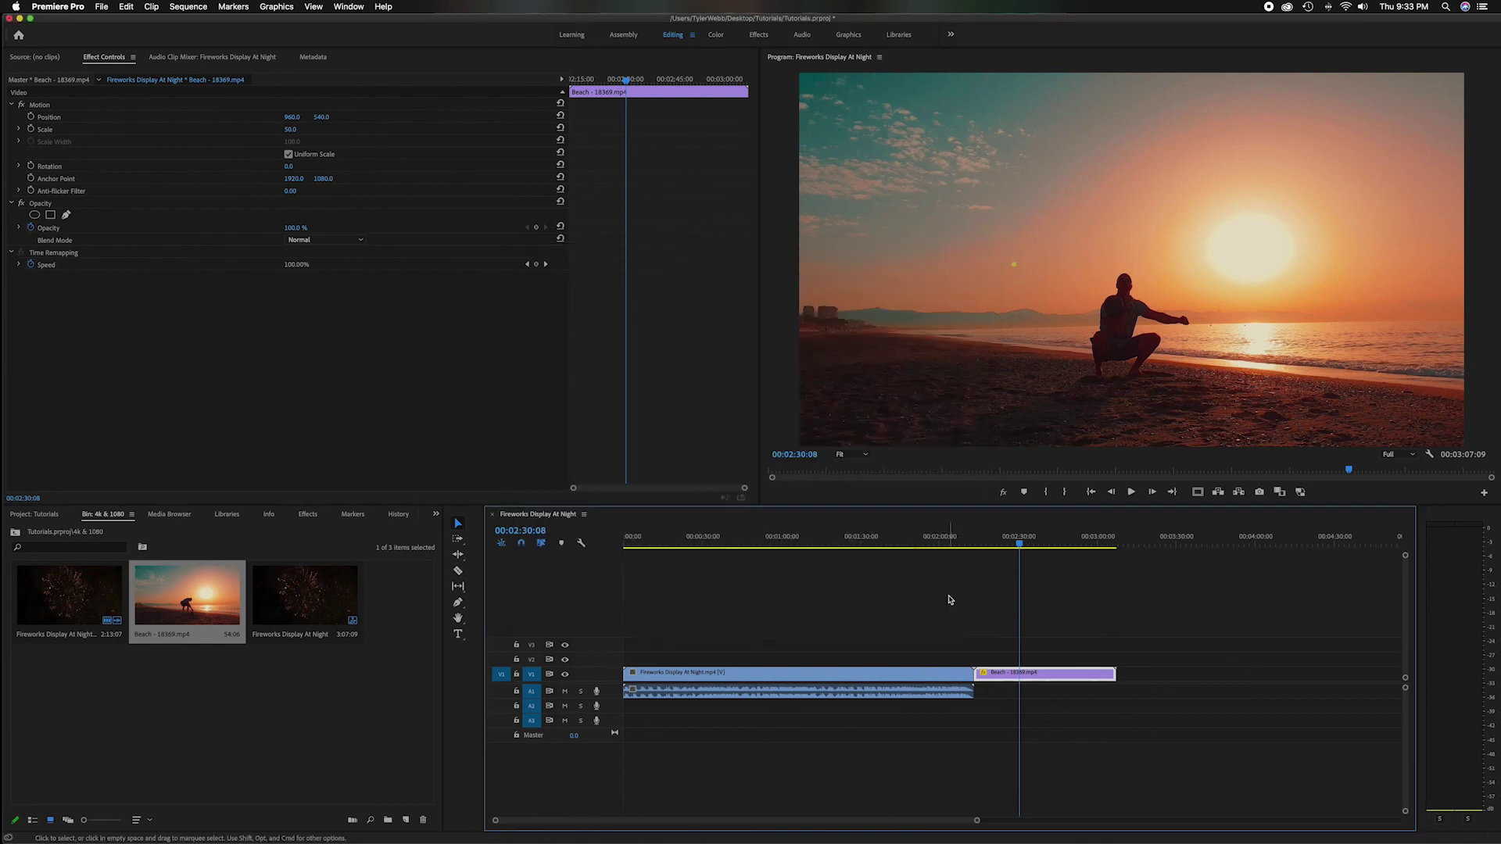